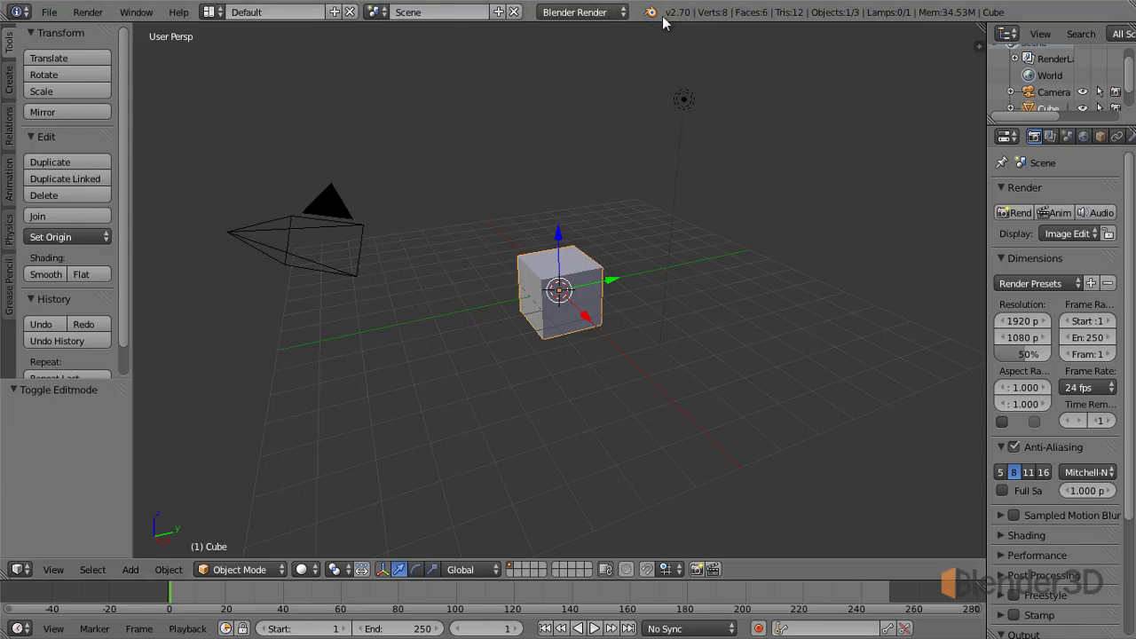
- Toggle the Tool Shelf off and on, then show the cube's transform in the N sidebar
{"action": "key", "text": "t"}
{"action": "key", "text": "t"}
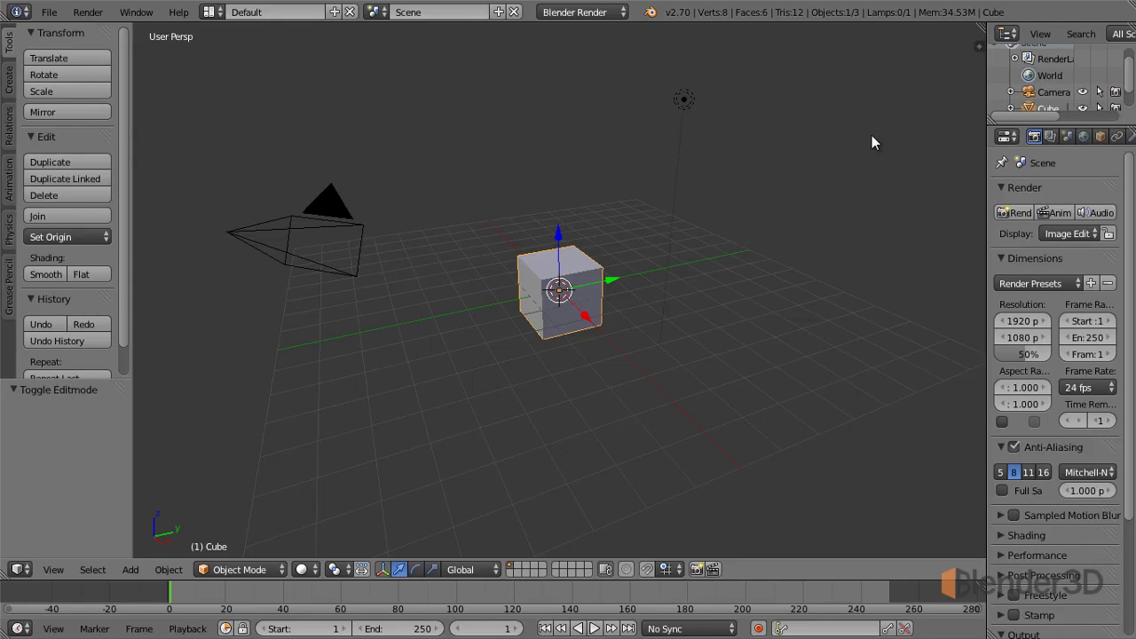
{"action": "key", "text": "n"}
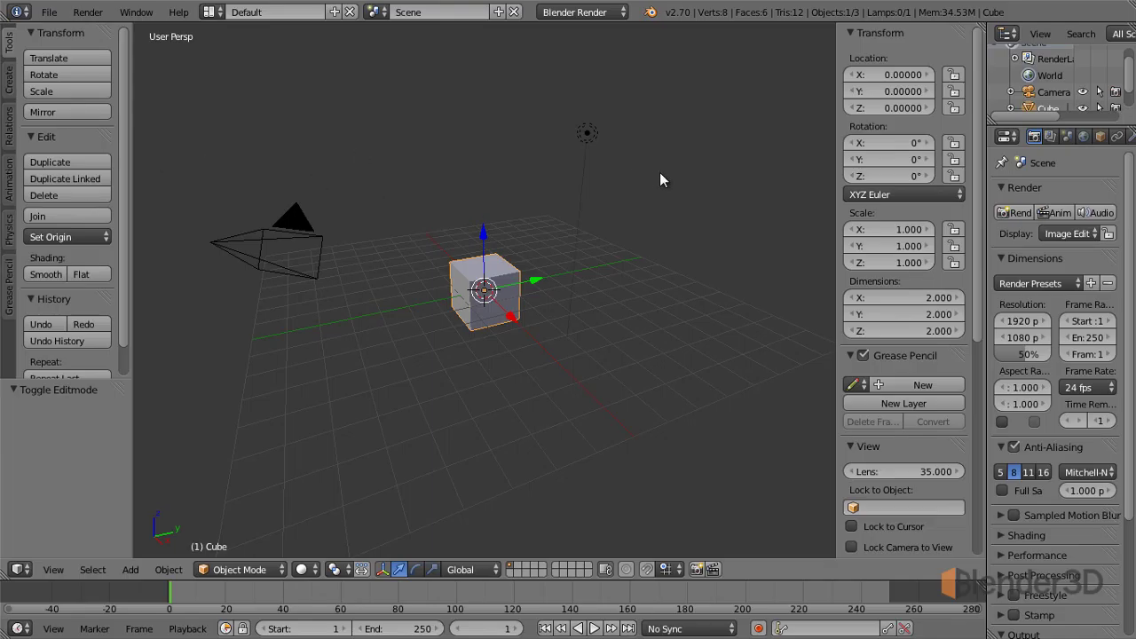
{"action": "key", "text": "n"}
{"action": "key", "text": "t"}
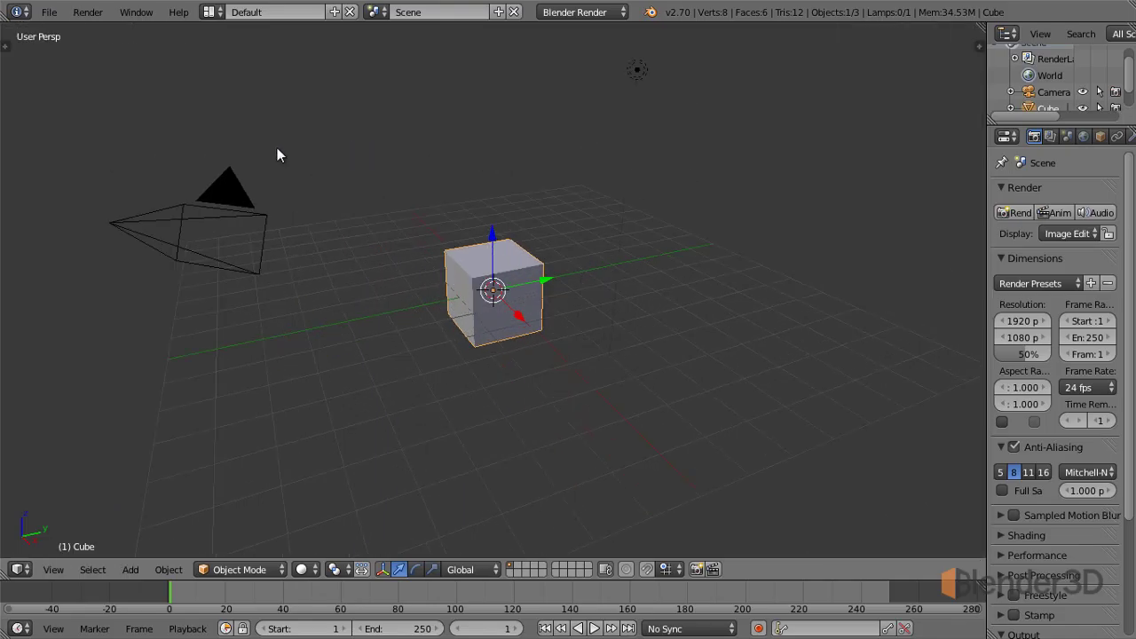
{"action": "left_click_drag", "start_coordinate": [7, 47], "coordinate": [136, 53]}
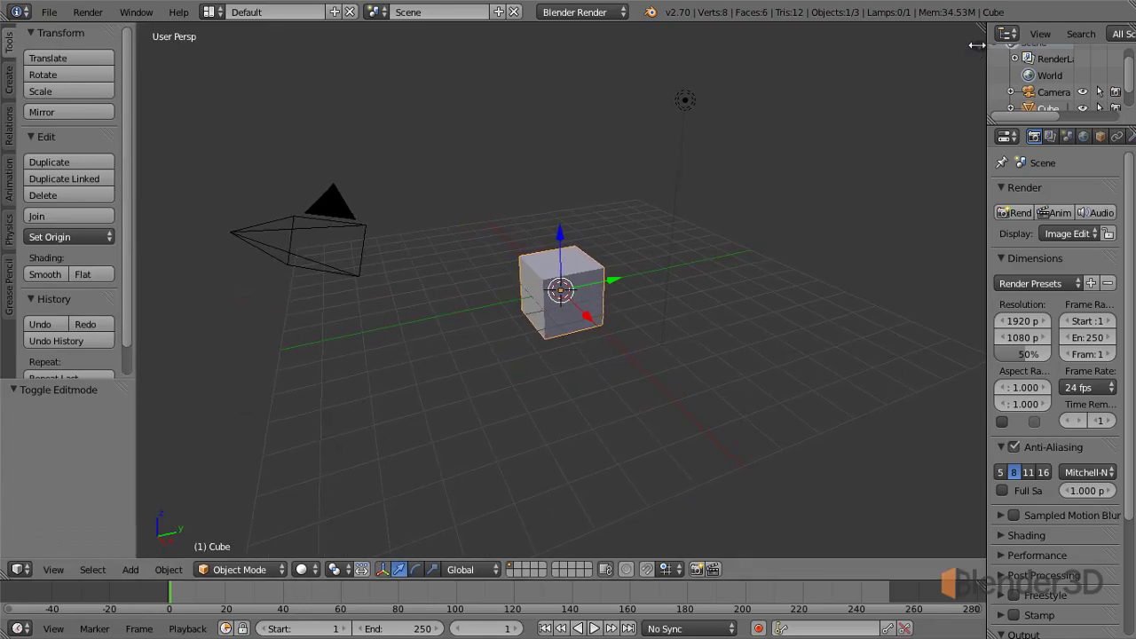
{"action": "left_click", "coordinate": [978, 45]}
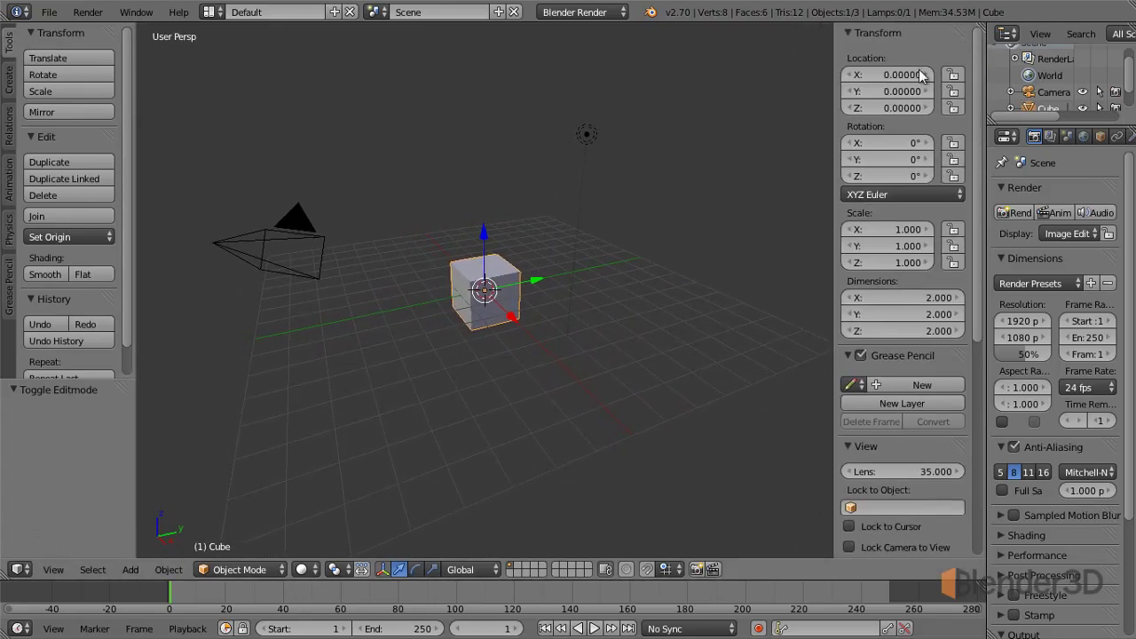
{"action": "left_click", "coordinate": [59, 571]}
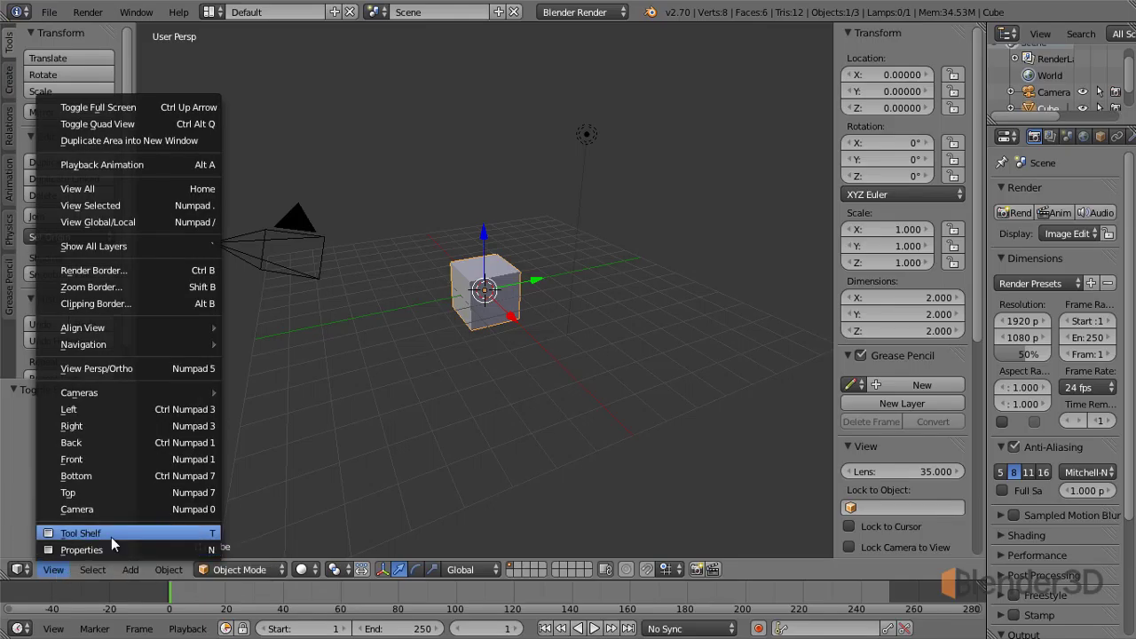
{"action": "left_click", "coordinate": [179, 534]}
{"action": "left_click", "coordinate": [54, 569]}
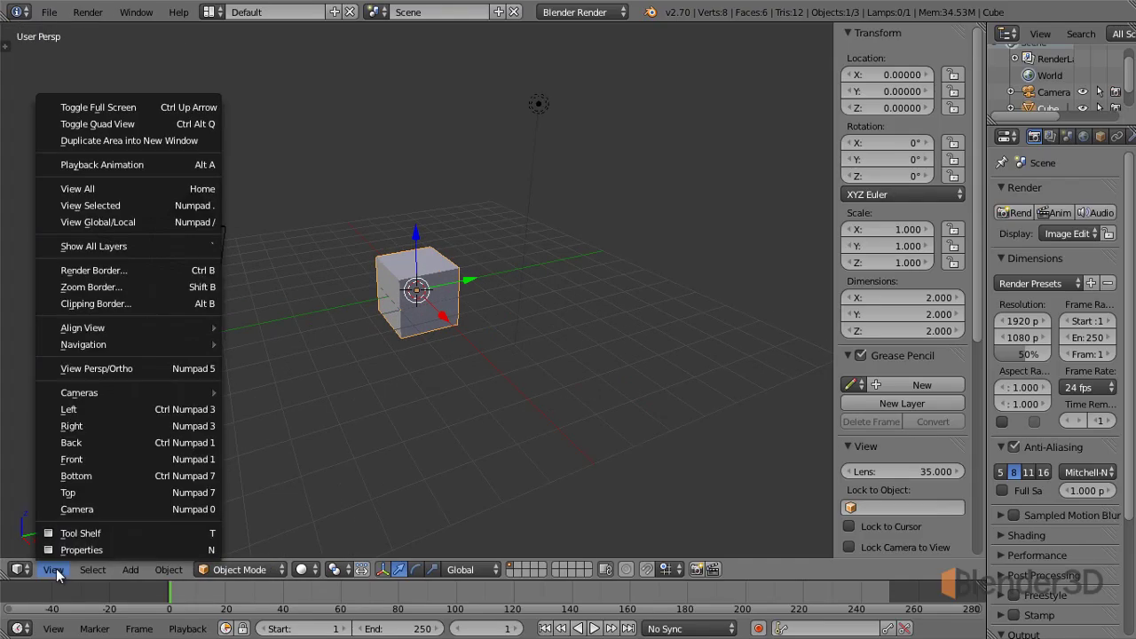
{"action": "left_click", "coordinate": [85, 550]}
{"action": "left_click", "coordinate": [55, 569]}
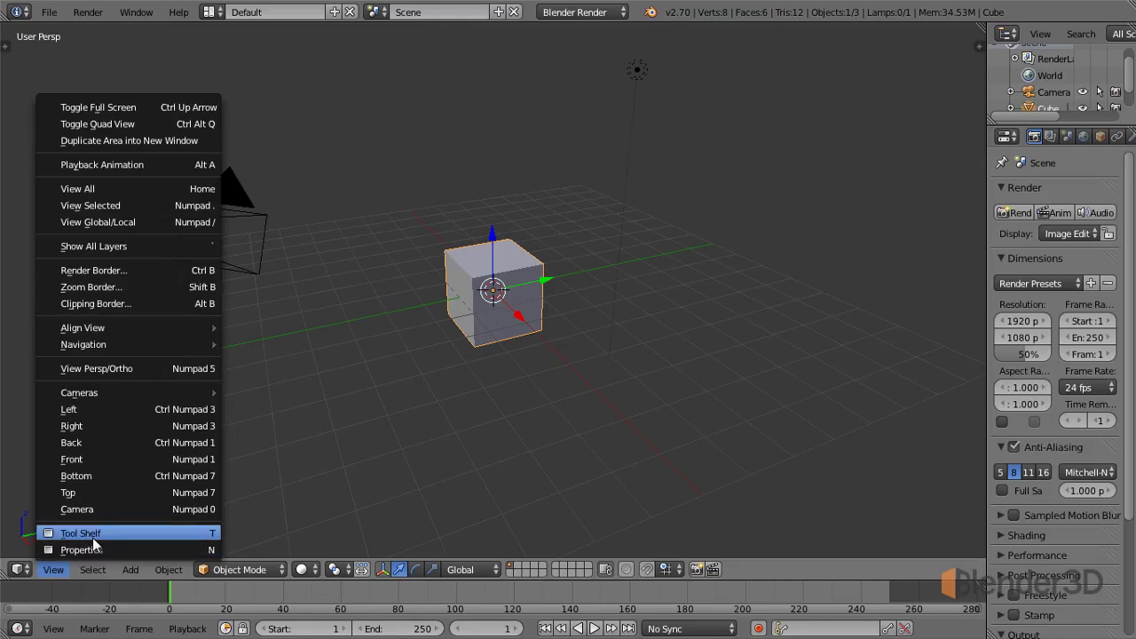
{"action": "left_click", "coordinate": [95, 534]}
{"action": "left_click", "coordinate": [68, 564]}
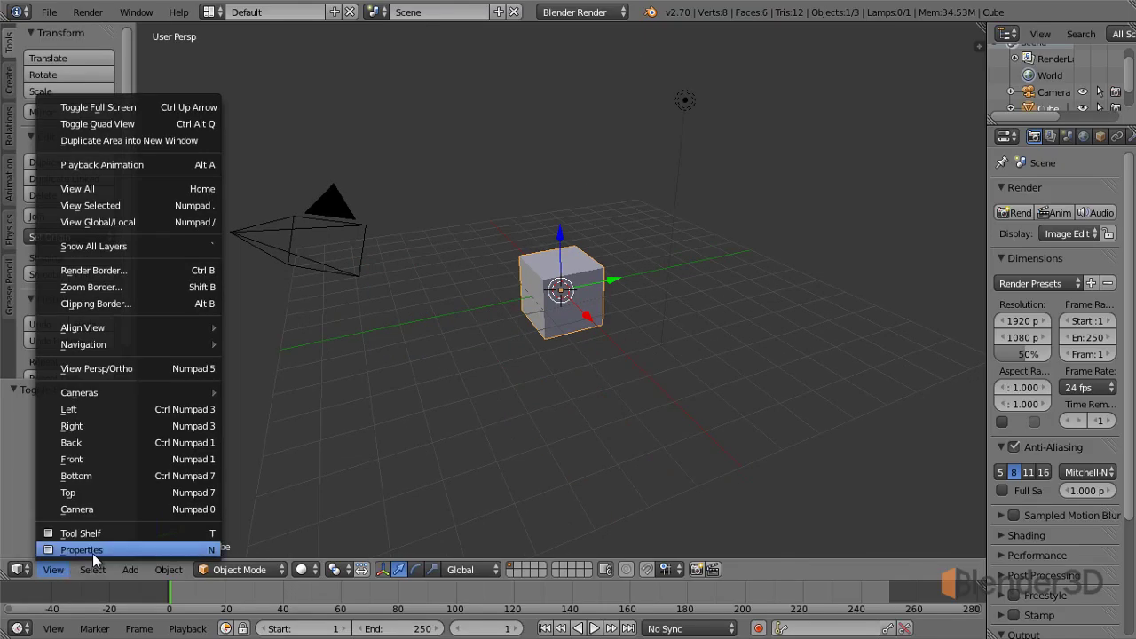
{"action": "left_click", "coordinate": [93, 550]}
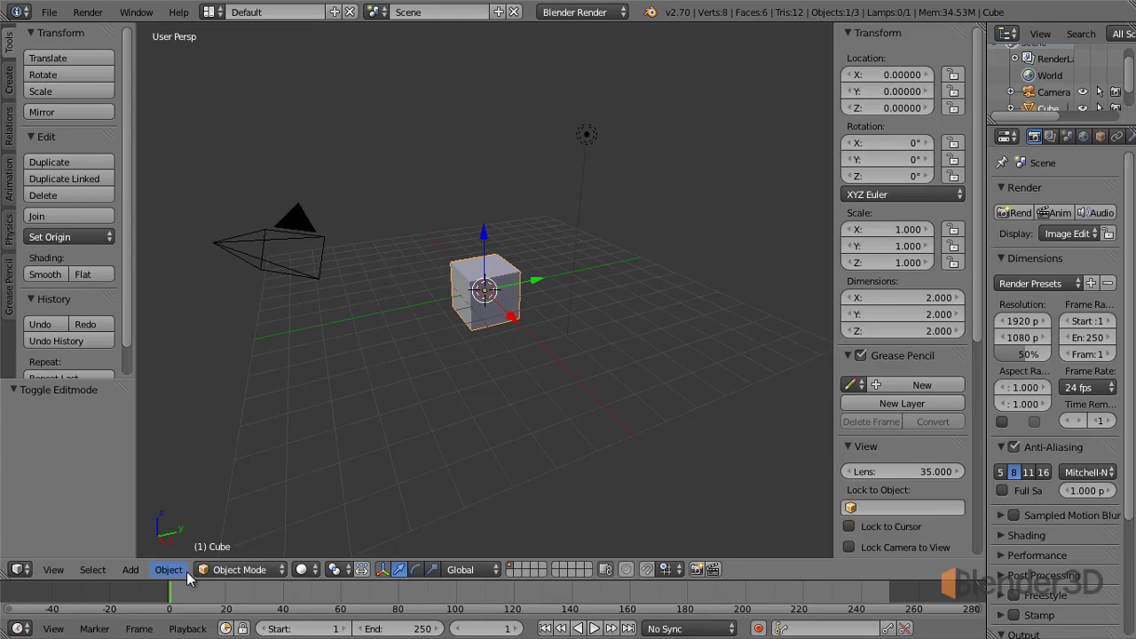
{"action": "left_click", "coordinate": [271, 575]}
{"action": "left_click", "coordinate": [258, 533]}
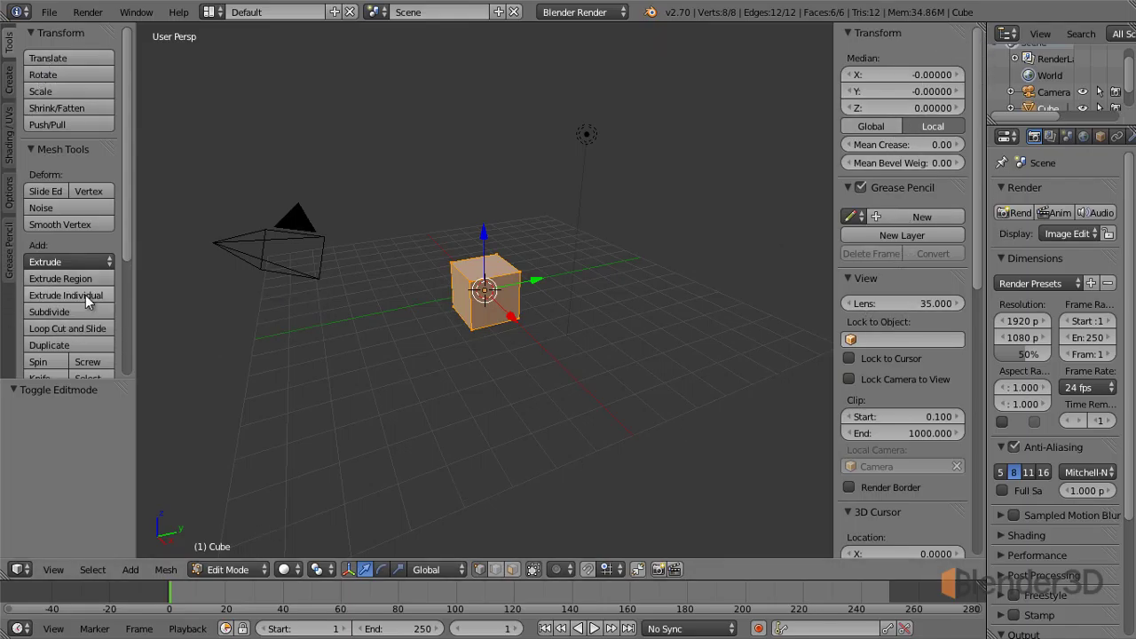
{"action": "left_click", "coordinate": [240, 572]}
{"action": "left_click", "coordinate": [244, 551]}
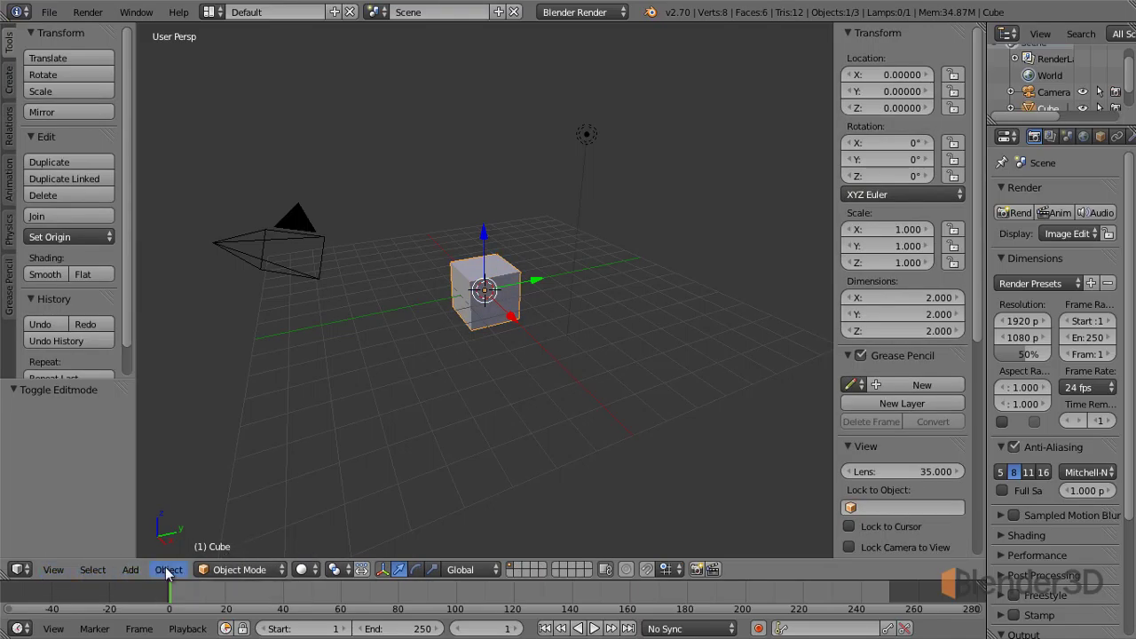
{"action": "left_click", "coordinate": [226, 569]}
{"action": "left_click", "coordinate": [249, 536]}
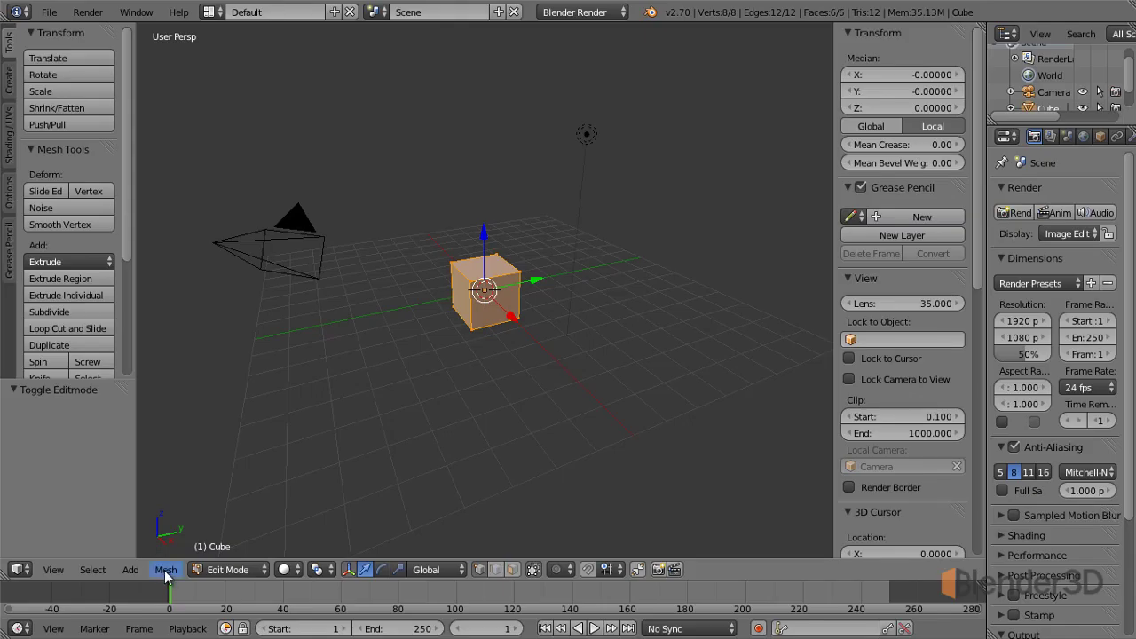
{"action": "left_click", "coordinate": [226, 569]}
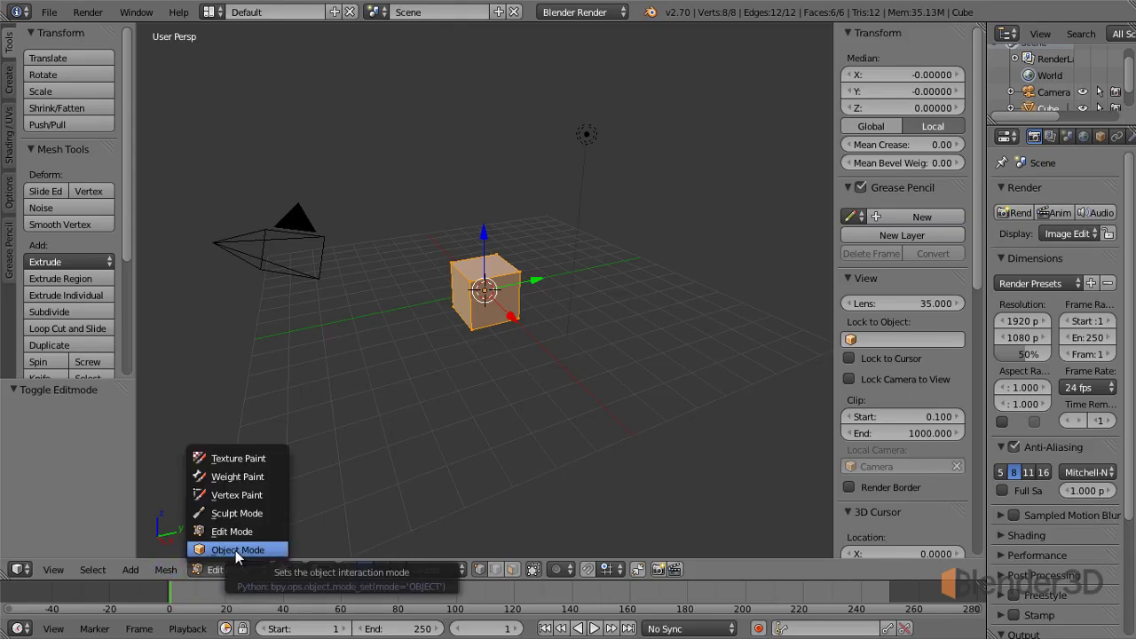
{"action": "left_click", "coordinate": [236, 551]}
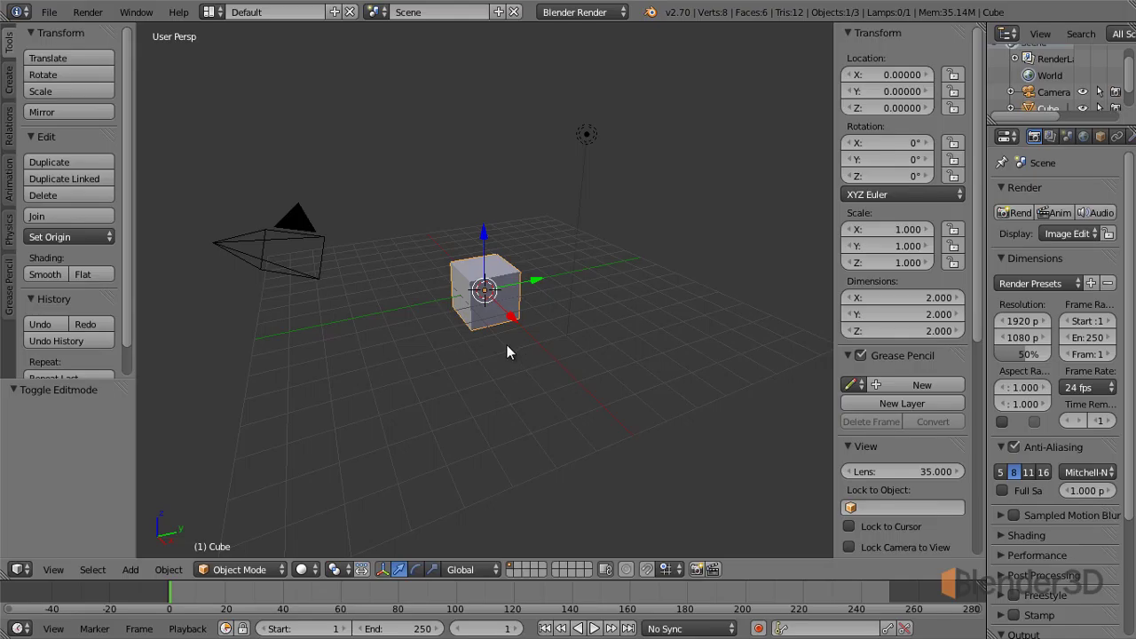
- Orbit the view around the cube and bring up the 3D view's View menu
{"action": "mouse_move", "coordinate": [413, 360]}
{"action": "middle_mouse_down"}
{"action": "mouse_move", "coordinate": [515, 369]}
{"action": "mouse_move", "coordinate": [553, 350]}
{"action": "mouse_move", "coordinate": [414, 359]}
{"action": "middle_mouse_up"}
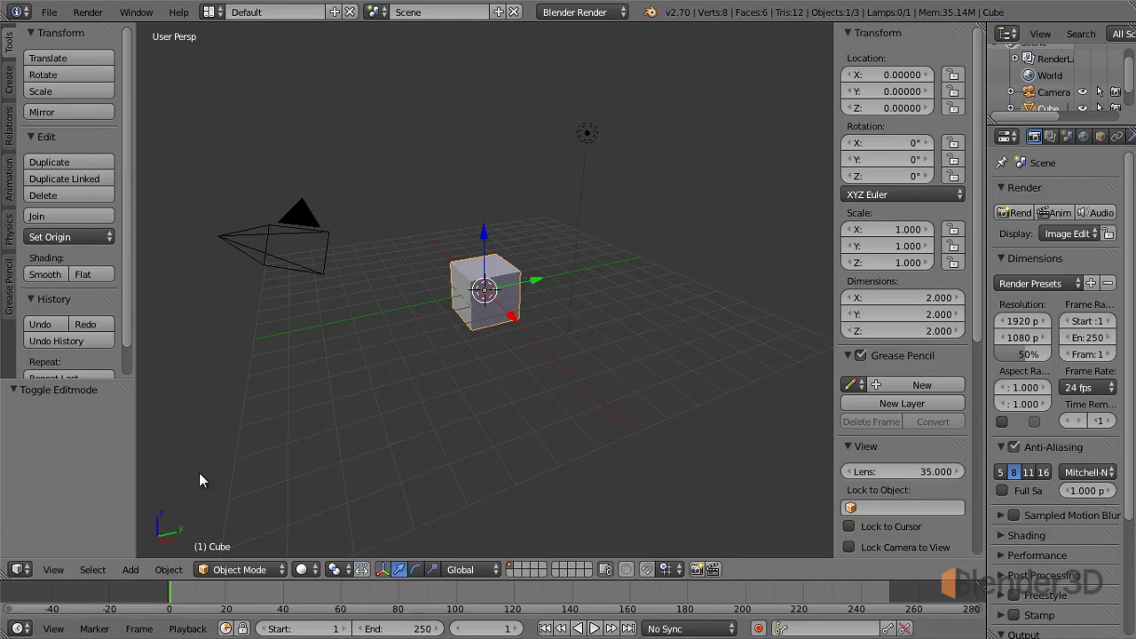
{"action": "left_click", "coordinate": [46, 570]}
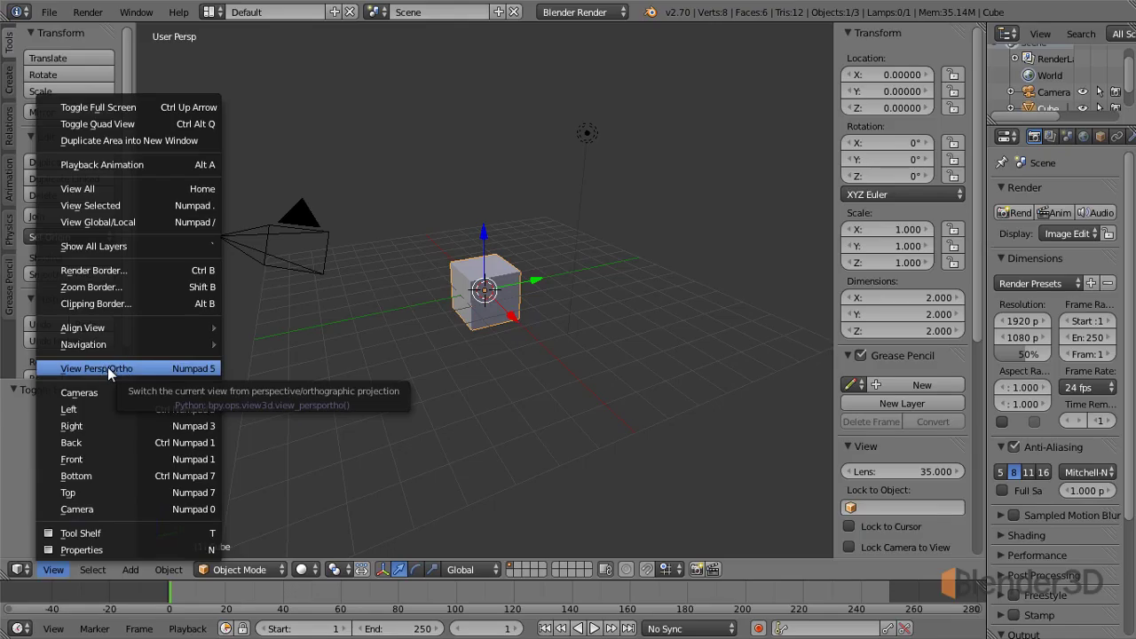
- Try orthographic projection while orbiting, then return to perspective with Numpad 5 and orbit again
{"action": "left_click", "coordinate": [162, 368]}
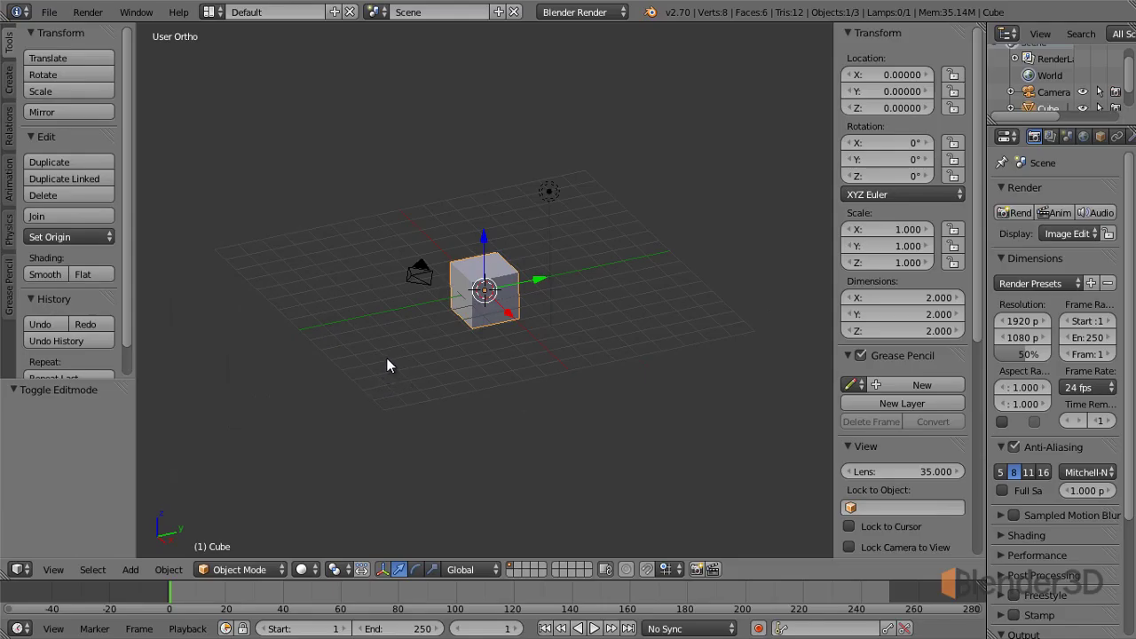
{"action": "mouse_move", "coordinate": [406, 344]}
{"action": "middle_mouse_down"}
{"action": "mouse_move", "coordinate": [399, 373]}
{"action": "mouse_move", "coordinate": [420, 341]}
{"action": "middle_mouse_up"}
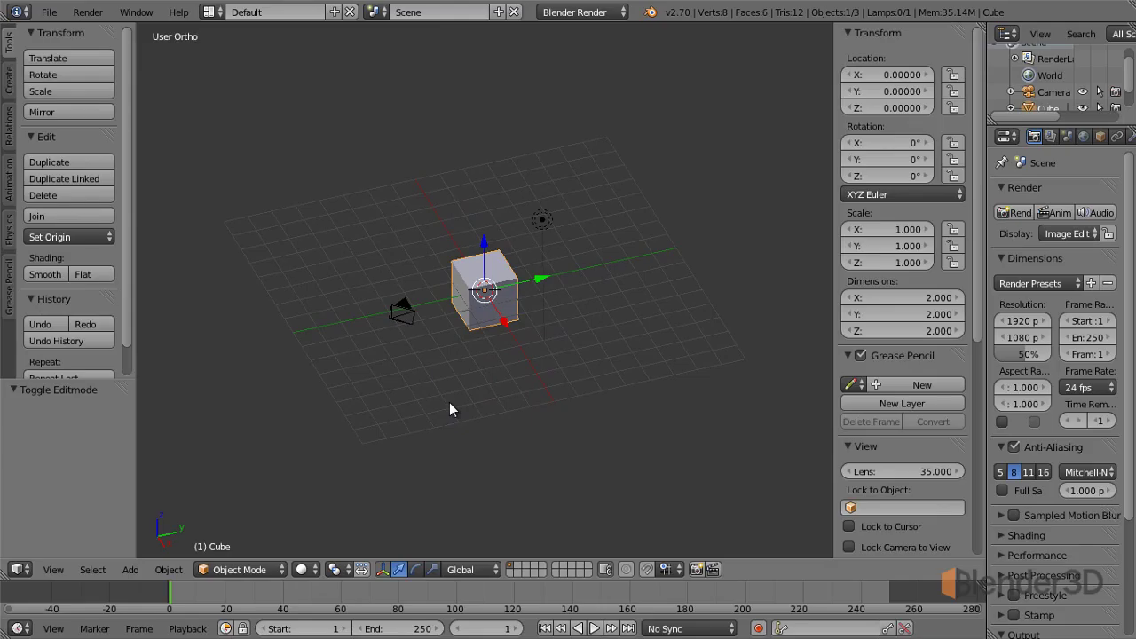
{"action": "mouse_move", "coordinate": [407, 425]}
{"action": "middle_mouse_down"}
{"action": "mouse_move", "coordinate": [511, 377]}
{"action": "mouse_move", "coordinate": [419, 404]}
{"action": "middle_mouse_up"}
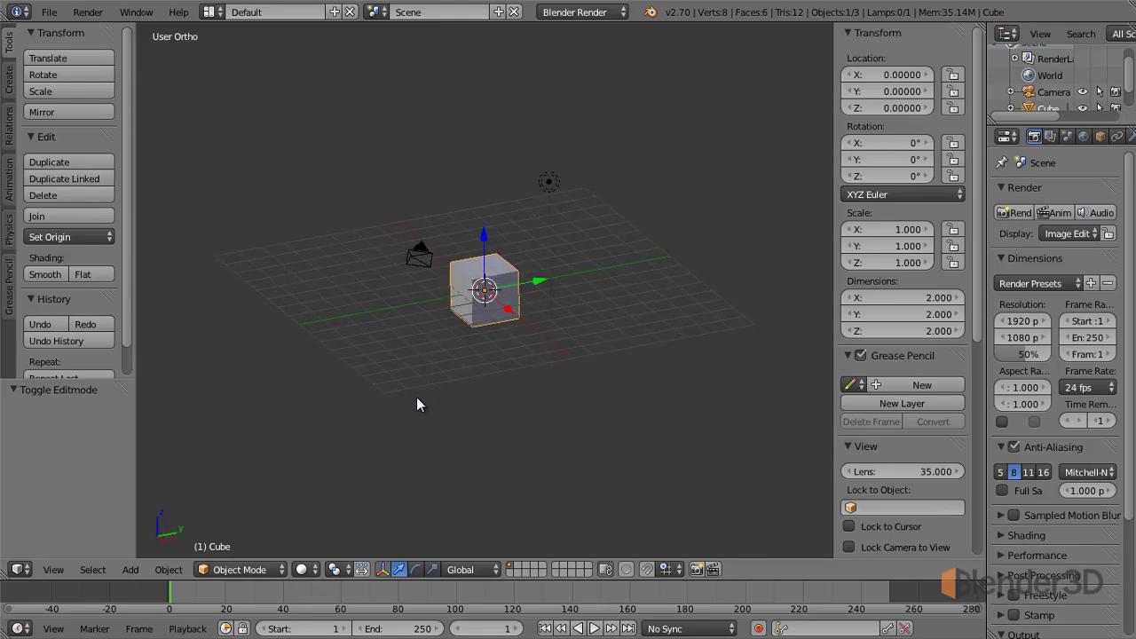
{"action": "key", "text": "KP_5"}
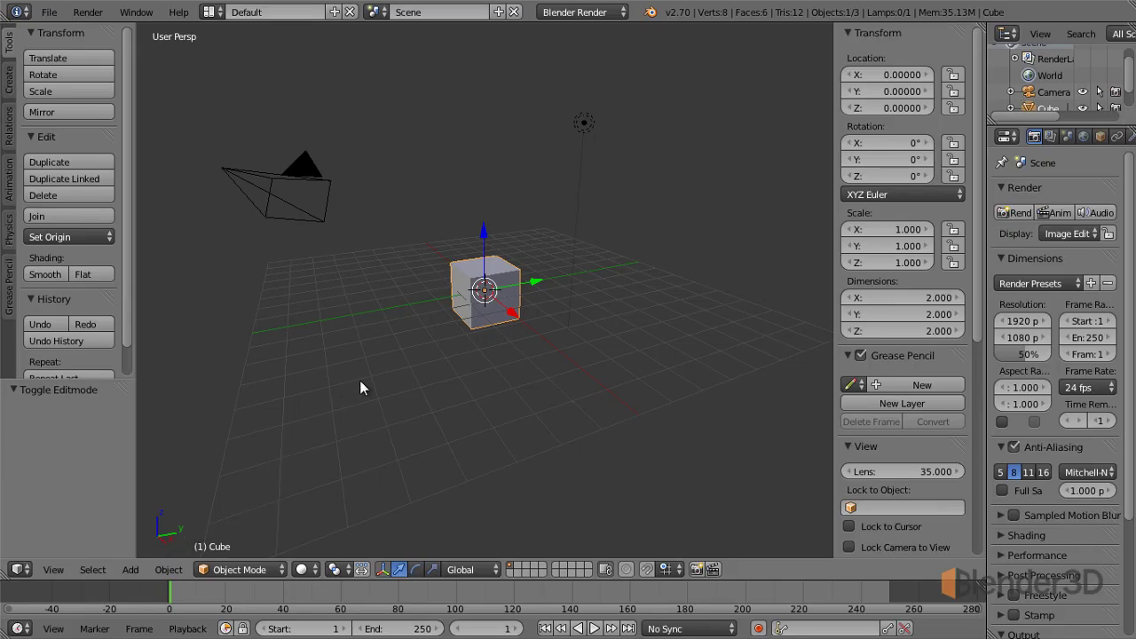
{"action": "mouse_move", "coordinate": [416, 343]}
{"action": "middle_mouse_down"}
{"action": "mouse_move", "coordinate": [427, 362]}
{"action": "mouse_move", "coordinate": [415, 347]}
{"action": "middle_mouse_up"}
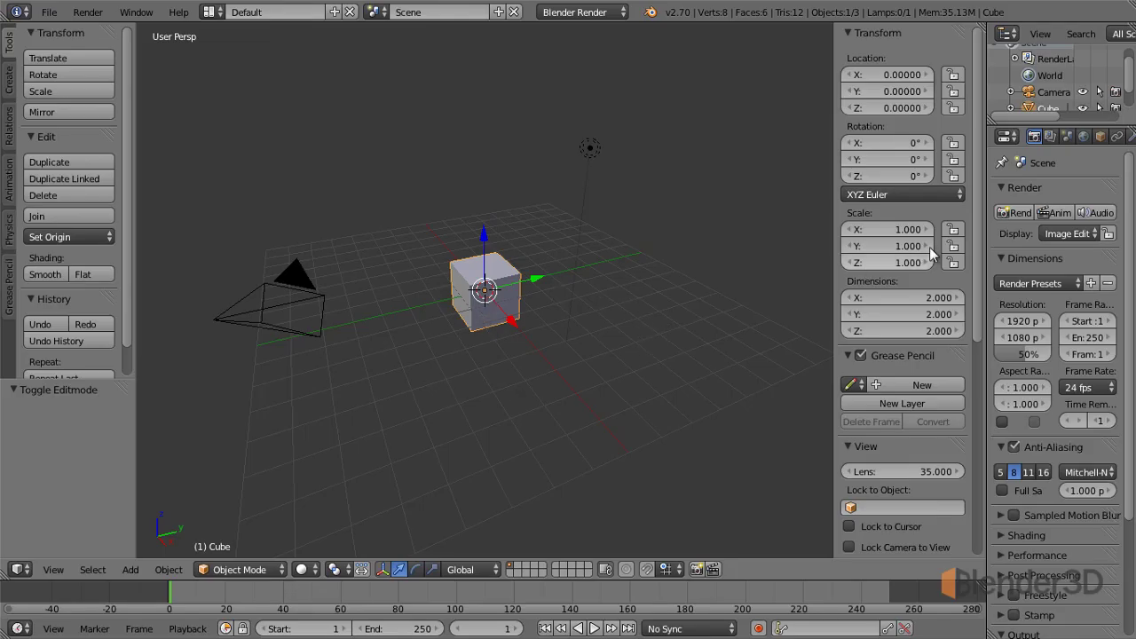
- Raise the sidebar's Display grid Lines value to 21
{"action": "scroll", "coordinate": [939, 248], "scroll_direction": "down", "scroll_amount": 3}
{"action": "scroll", "coordinate": [939, 241], "scroll_direction": "down", "scroll_amount": 3}
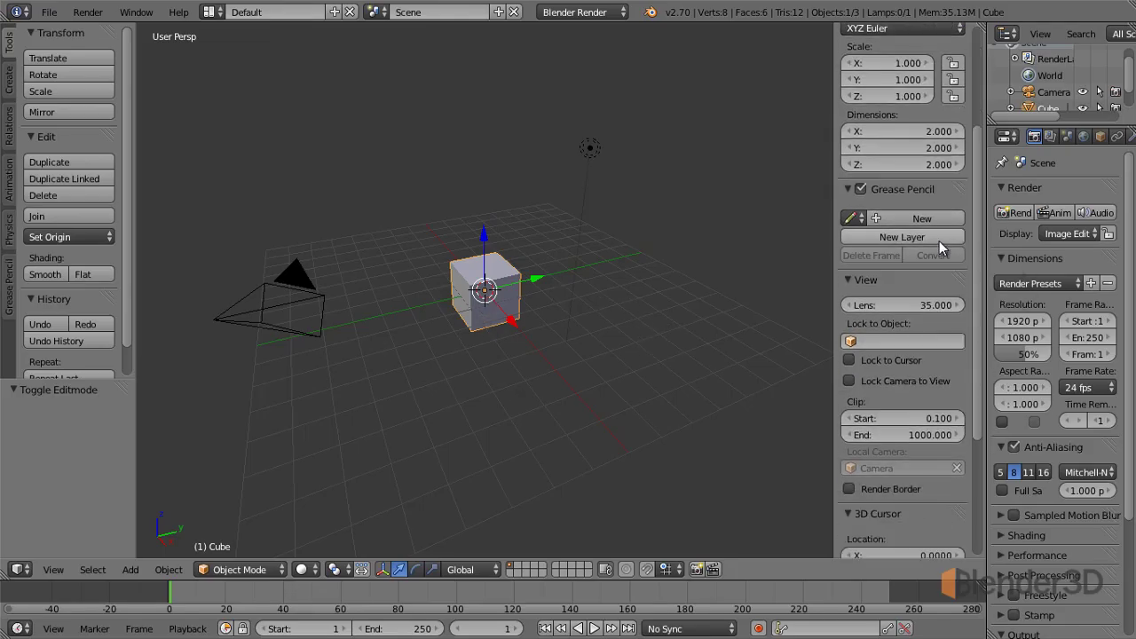
{"action": "scroll", "coordinate": [898, 249], "scroll_direction": "down", "scroll_amount": 4}
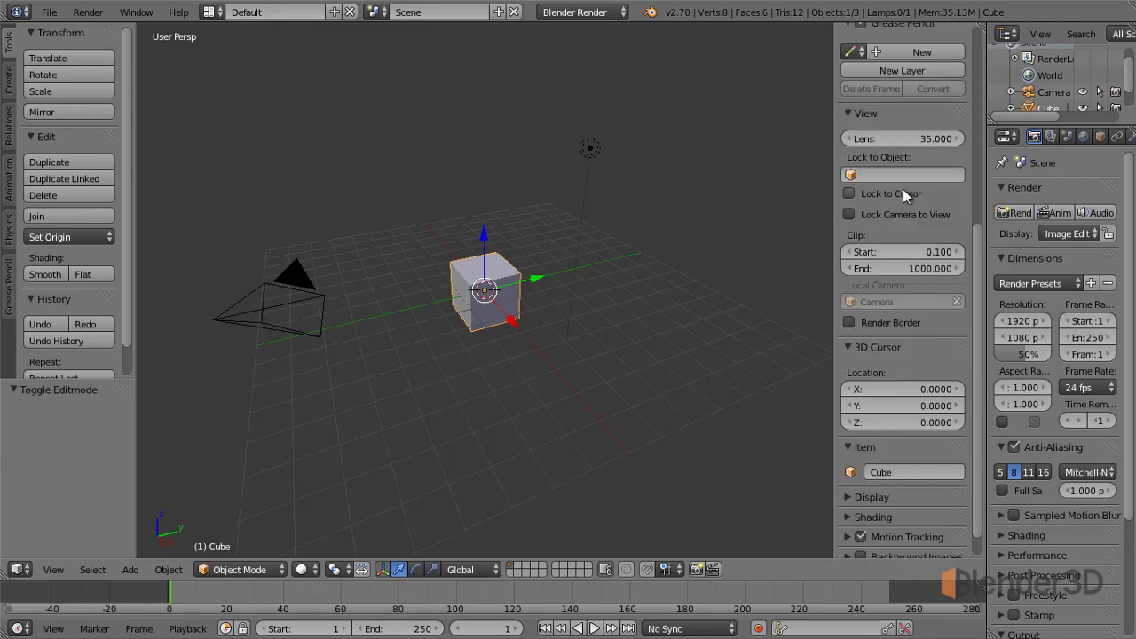
{"action": "scroll", "coordinate": [903, 189], "scroll_direction": "down", "scroll_amount": 1}
{"action": "scroll", "coordinate": [906, 371], "scroll_direction": "down", "scroll_amount": 5}
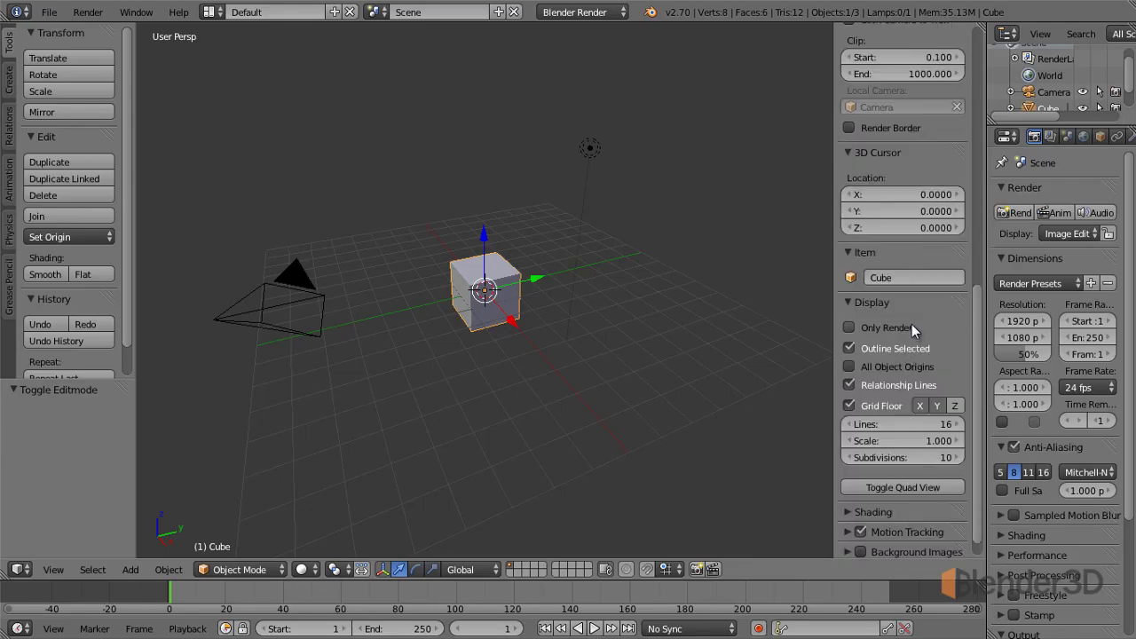
{"action": "scroll", "coordinate": [912, 346], "scroll_direction": "down", "scroll_amount": 1}
{"action": "left_click", "coordinate": [959, 406]}
{"action": "left_click", "coordinate": [959, 406]}
{"action": "left_click", "coordinate": [958, 406]}
{"action": "left_click", "coordinate": [959, 407]}
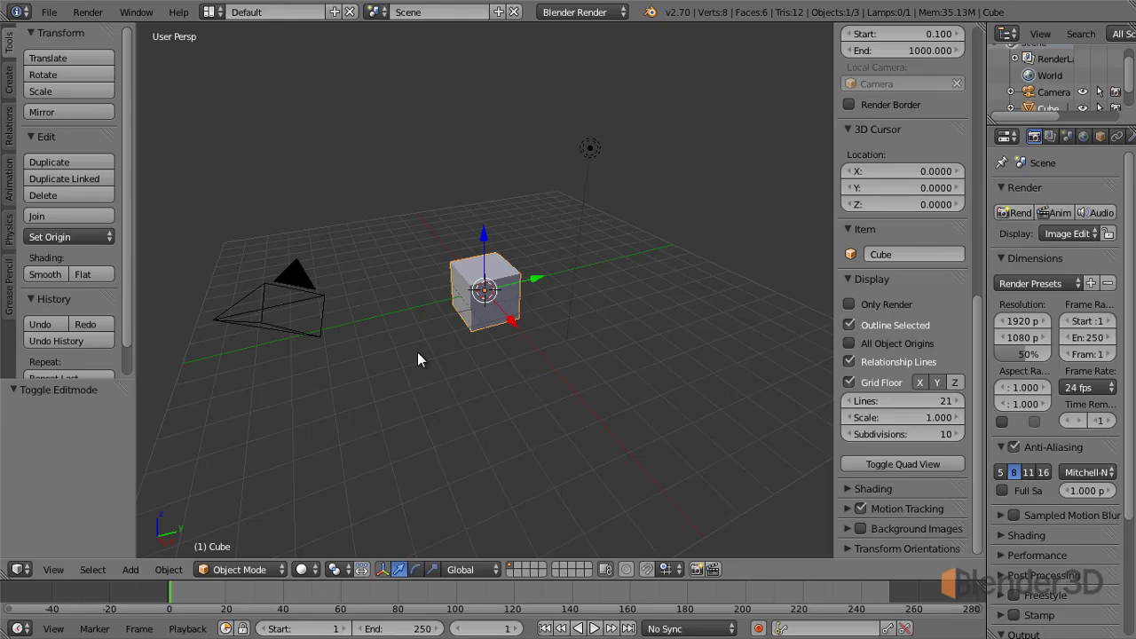
- Adjust the zoom and select the camera instead of the cube
{"action": "scroll", "coordinate": [418, 353], "scroll_direction": "up", "scroll_amount": 2}
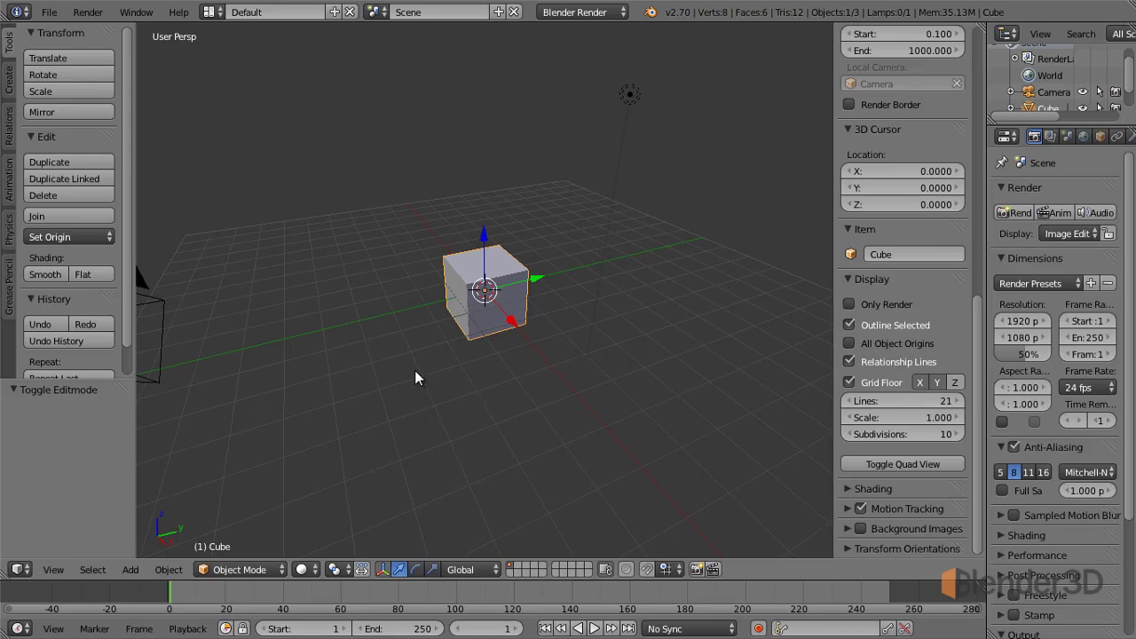
{"action": "scroll", "coordinate": [415, 372], "scroll_direction": "down", "scroll_amount": 1}
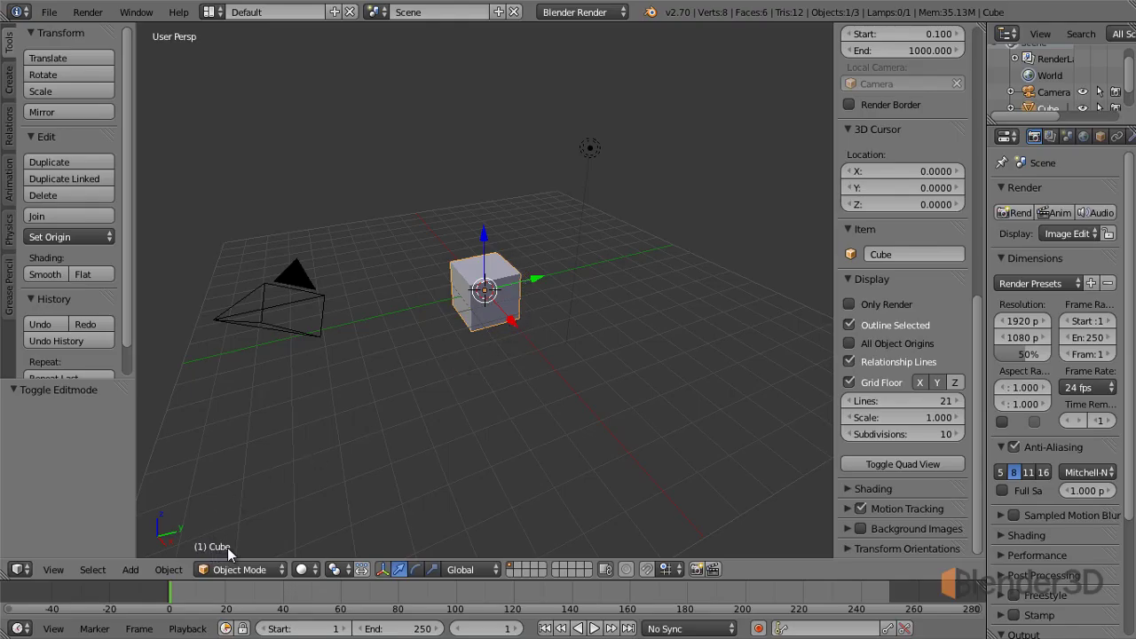
{"action": "right_click", "coordinate": [294, 272]}
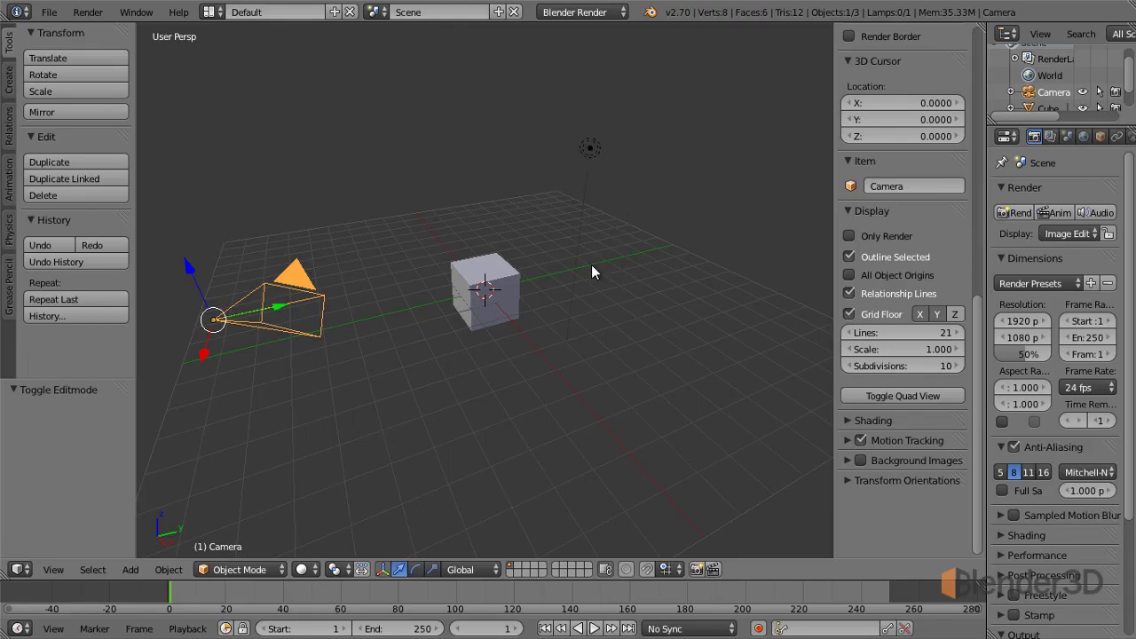
- Add the cube and then the lamp to the camera selection, making the lamp active
{"action": "right_click", "coordinate": [499, 289], "text": "shift"}
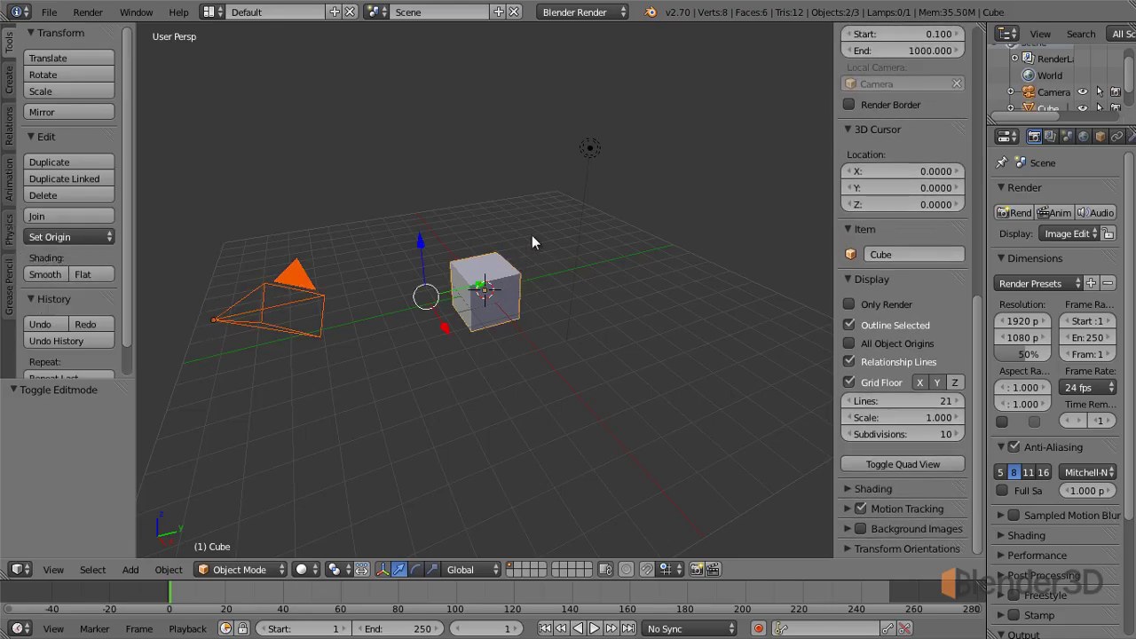
{"action": "right_click", "coordinate": [589, 150], "text": "shift"}
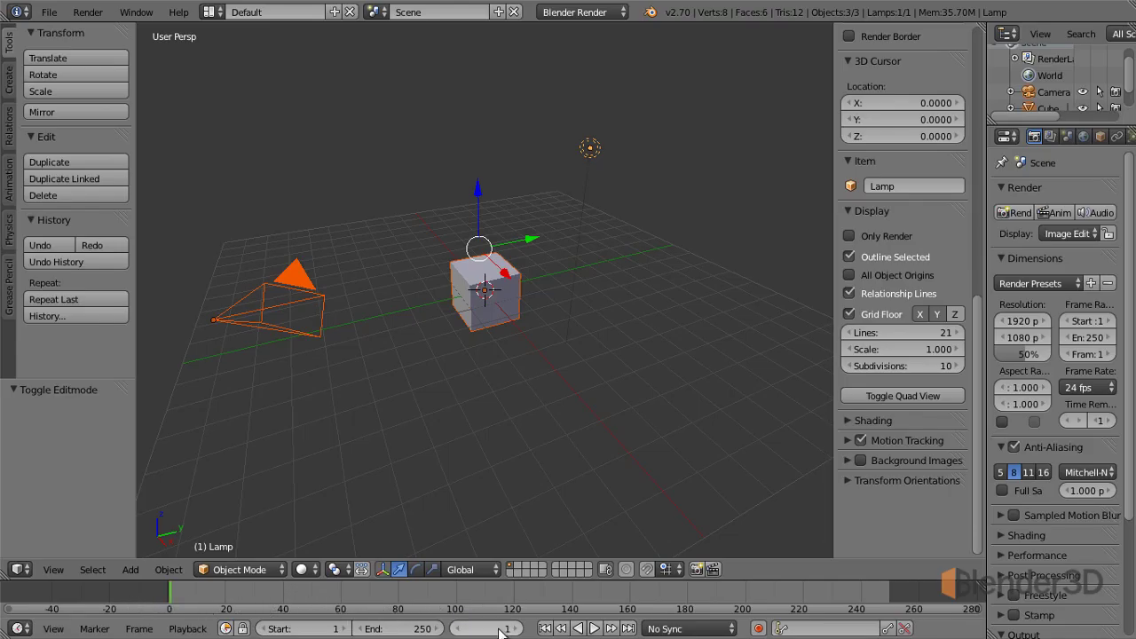
- Go to frame 34, deselect all objects, and place the 3D cursor on the grid
{"action": "mouse_move", "coordinate": [288, 597]}
{"action": "left_mouse_down"}
{"action": "mouse_move", "coordinate": [220, 600]}
{"action": "mouse_move", "coordinate": [269, 600]}
{"action": "left_mouse_up"}
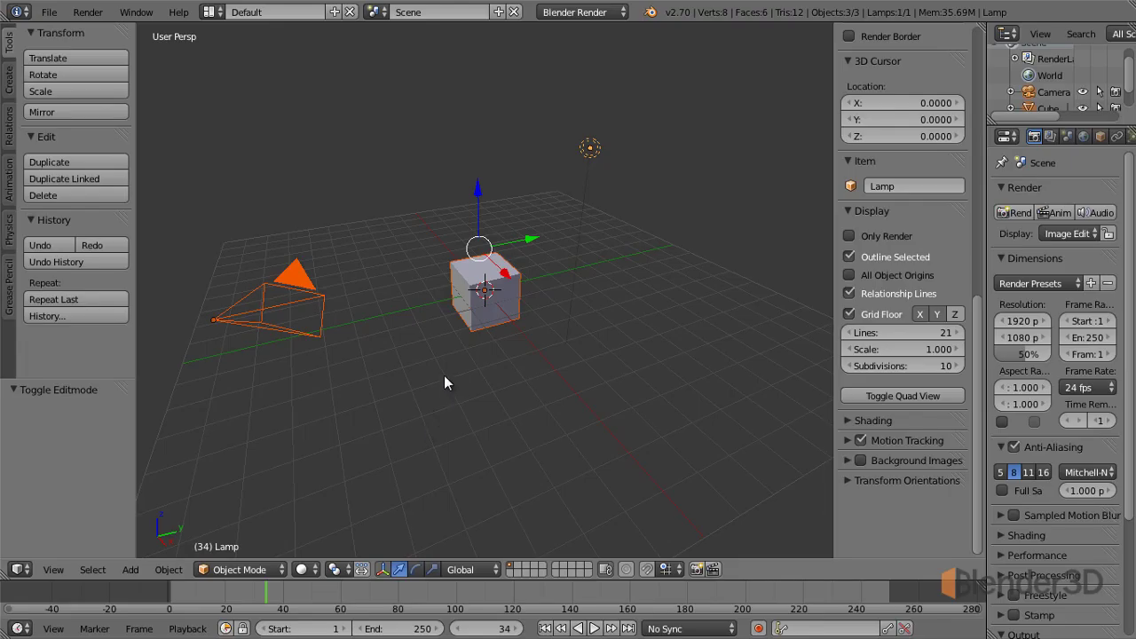
{"action": "key", "text": "a"}
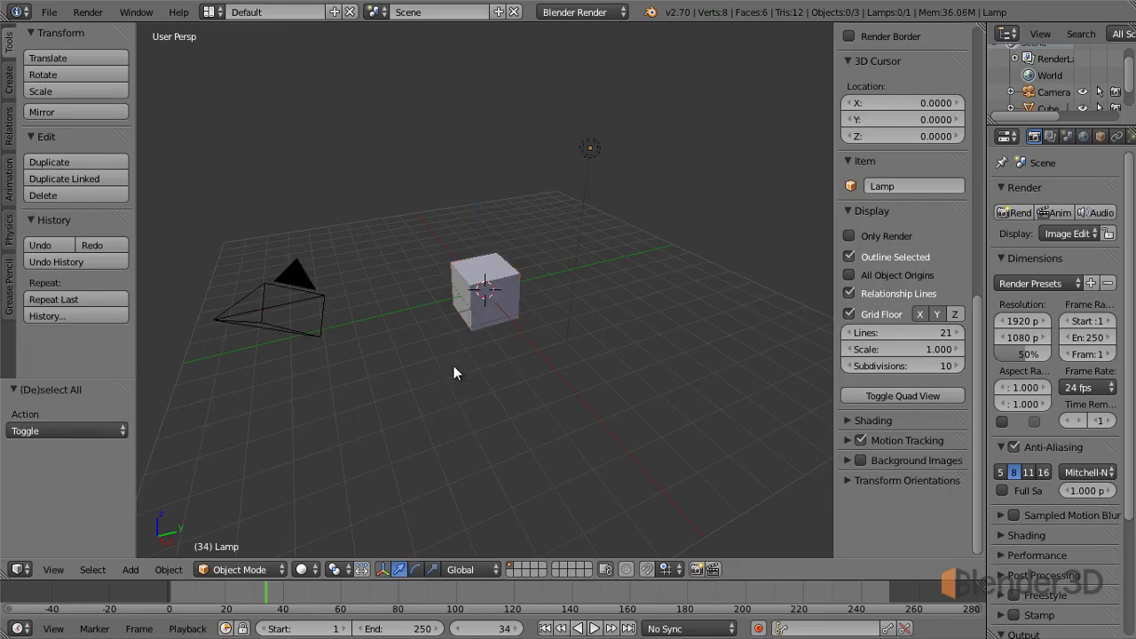
{"action": "left_click", "coordinate": [377, 428]}
- Settle the 3D cursor below the cube at X 1.6962, Y -0.7722, Z -3.1158
{"action": "left_click", "coordinate": [502, 460]}
{"action": "left_click", "coordinate": [374, 401]}
{"action": "left_click", "coordinate": [503, 394]}
{"action": "left_click", "coordinate": [422, 382]}
{"action": "left_click", "coordinate": [388, 339]}
{"action": "left_click", "coordinate": [485, 383]}
{"action": "left_click", "coordinate": [128, 570]}
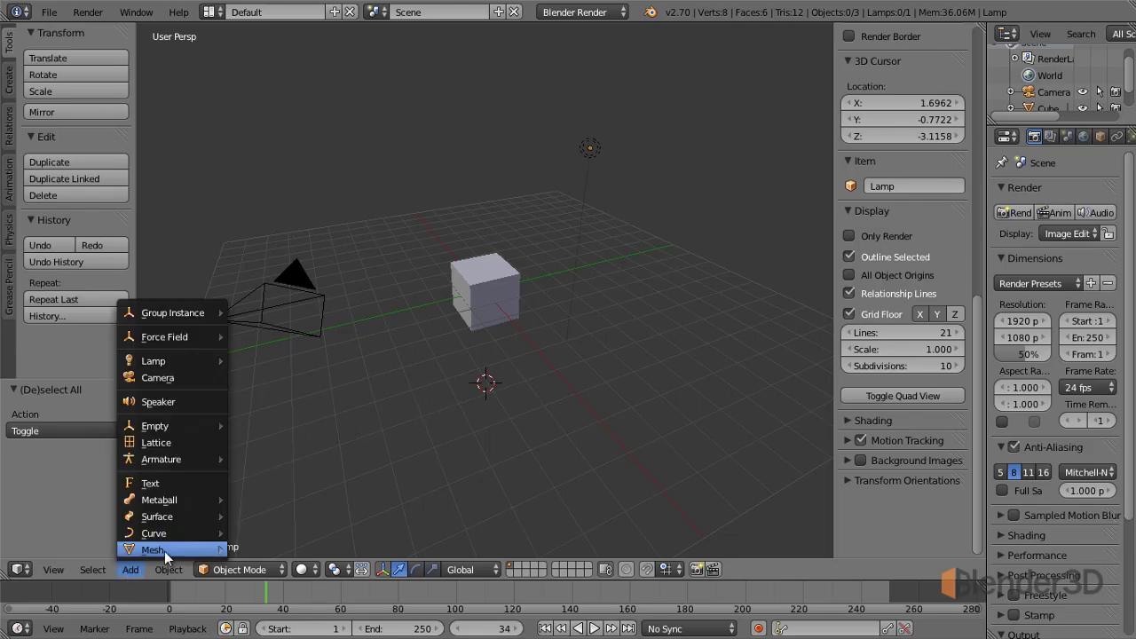
{"action": "mouse_move", "coordinate": [153, 549]}
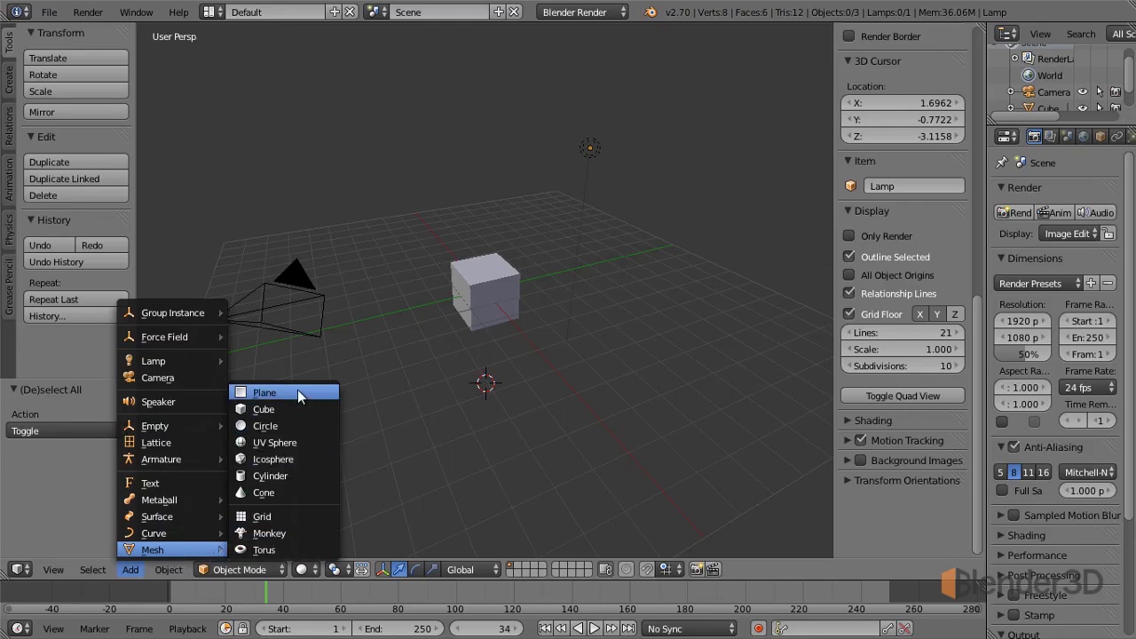
- Add a cube, Cube.001, at the 3D cursor and orbit around both cubes
{"action": "left_click", "coordinate": [293, 408]}
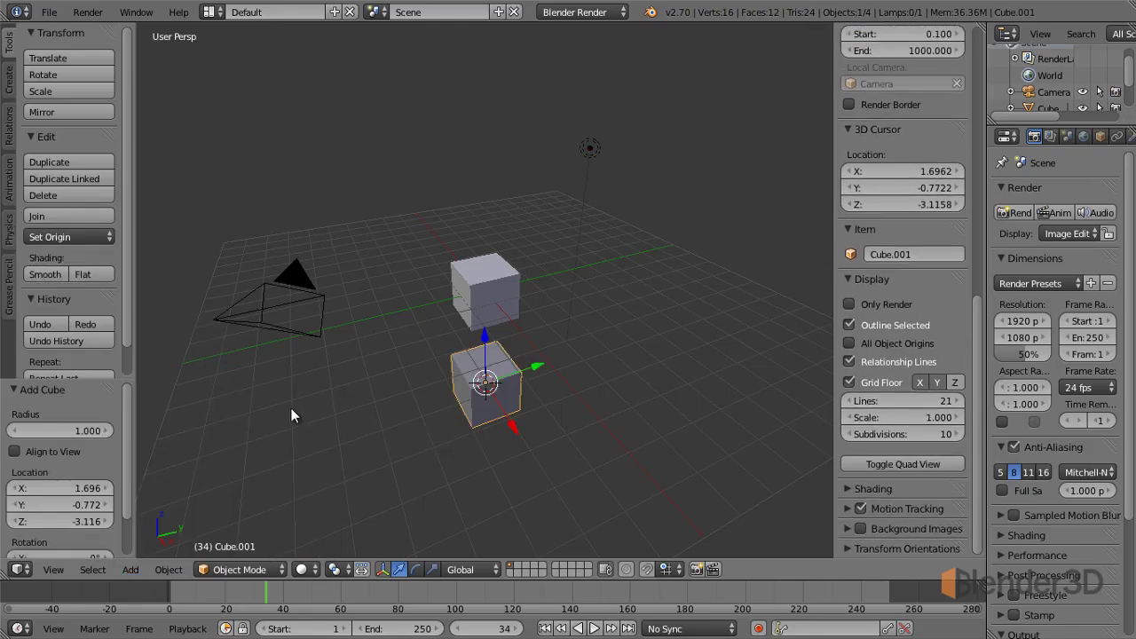
{"action": "mouse_move", "coordinate": [312, 456]}
{"action": "middle_mouse_down"}
{"action": "mouse_move", "coordinate": [443, 392]}
{"action": "mouse_move", "coordinate": [301, 448]}
{"action": "middle_mouse_up"}
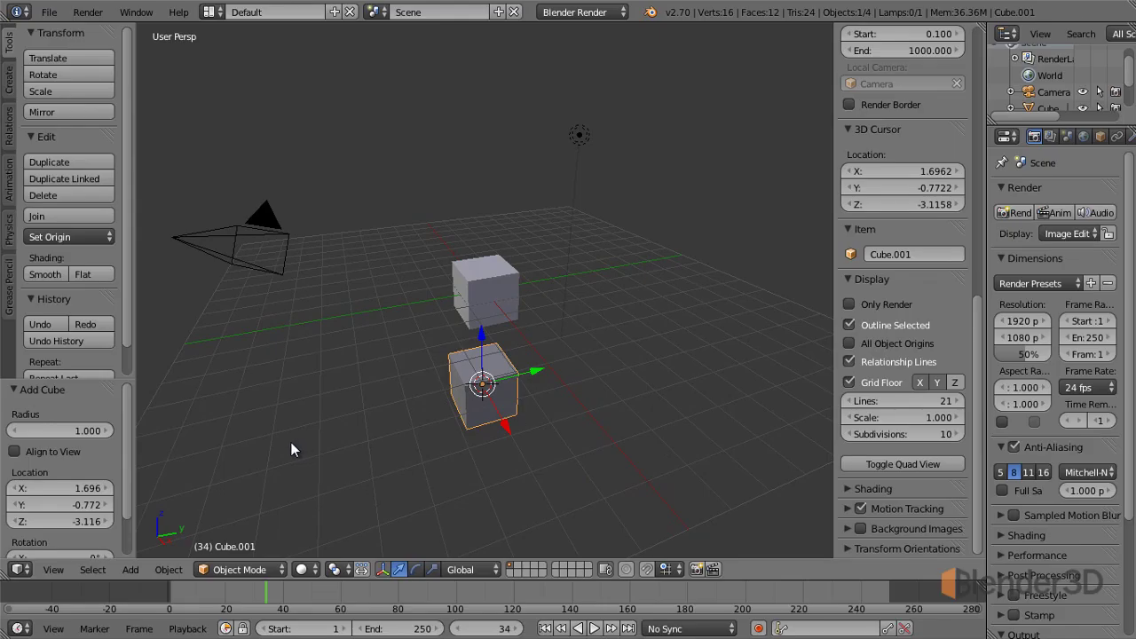
{"action": "mouse_move", "coordinate": [295, 430]}
{"action": "middle_mouse_down"}
{"action": "mouse_move", "coordinate": [400, 345]}
{"action": "mouse_move", "coordinate": [385, 379]}
{"action": "mouse_move", "coordinate": [303, 446]}
{"action": "middle_mouse_up"}
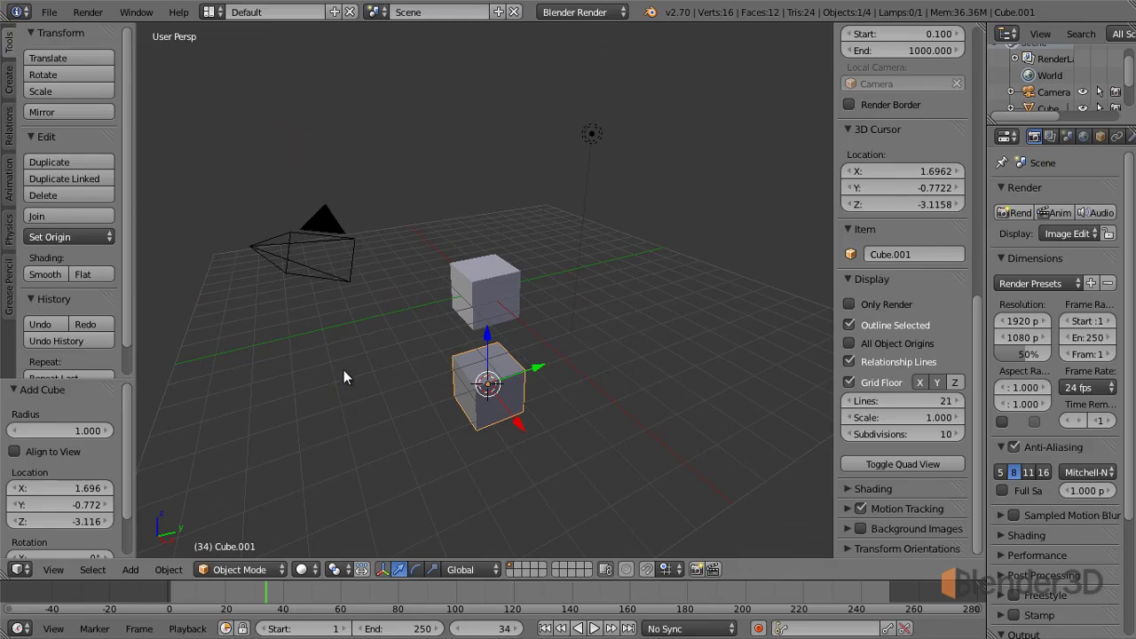
{"action": "mouse_move", "coordinate": [322, 360]}
{"action": "middle_mouse_down"}
{"action": "mouse_move", "coordinate": [665, 347]}
{"action": "mouse_move", "coordinate": [586, 360]}
{"action": "mouse_move", "coordinate": [523, 432]}
{"action": "mouse_move", "coordinate": [519, 471]}
{"action": "mouse_move", "coordinate": [544, 218]}
{"action": "mouse_move", "coordinate": [529, 279]}
{"action": "mouse_move", "coordinate": [469, 354]}
{"action": "mouse_move", "coordinate": [503, 361]}
{"action": "middle_mouse_up"}
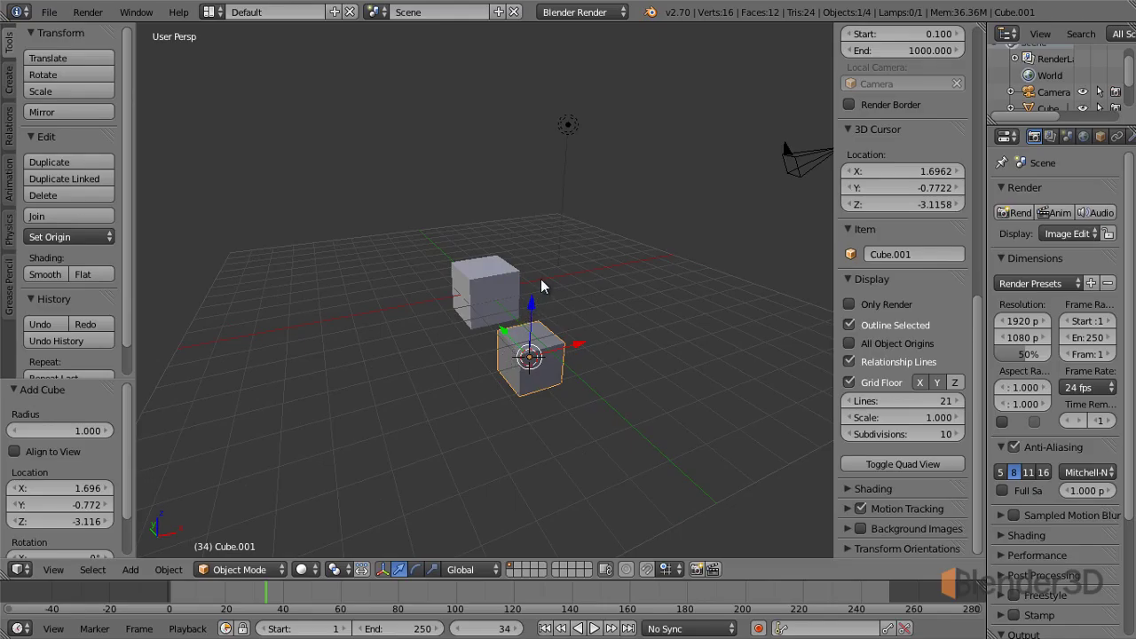
{"action": "middle_click_drag", "start_coordinate": [564, 266], "coordinate": [396, 374]}
{"action": "mouse_move", "coordinate": [501, 401]}
{"action": "middle_mouse_down"}
{"action": "mouse_move", "coordinate": [255, 408]}
{"action": "mouse_move", "coordinate": [423, 405]}
{"action": "mouse_move", "coordinate": [492, 386]}
{"action": "mouse_move", "coordinate": [341, 413]}
{"action": "mouse_move", "coordinate": [352, 421]}
{"action": "mouse_move", "coordinate": [507, 358]}
{"action": "mouse_move", "coordinate": [467, 364]}
{"action": "middle_mouse_up"}
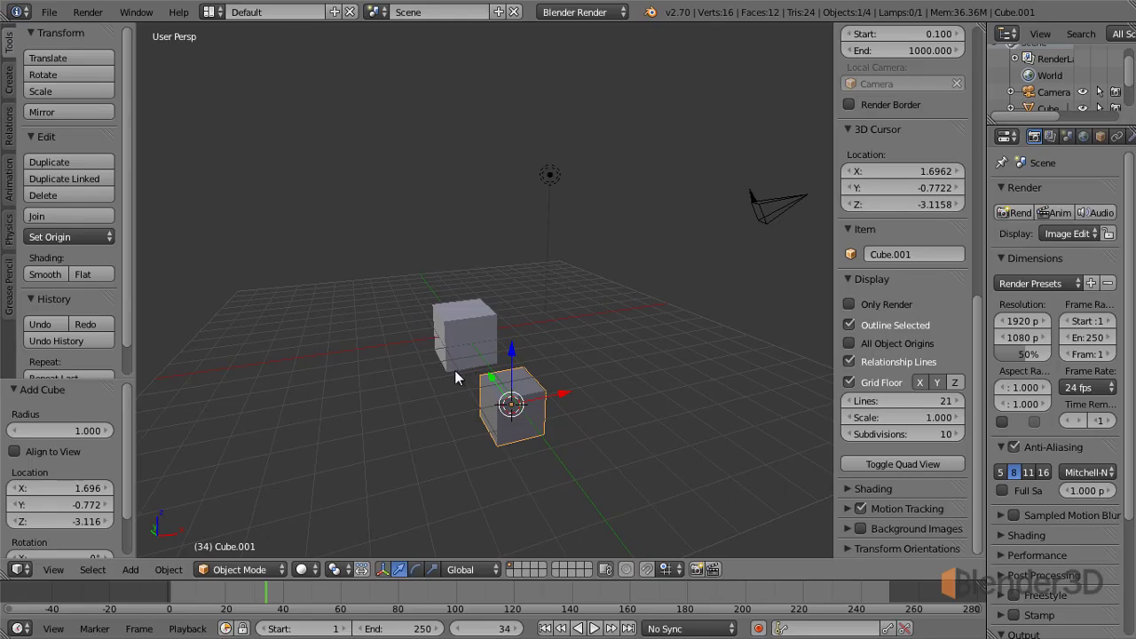
{"action": "left_click", "coordinate": [51, 572]}
{"action": "key", "text": "KP_1"}
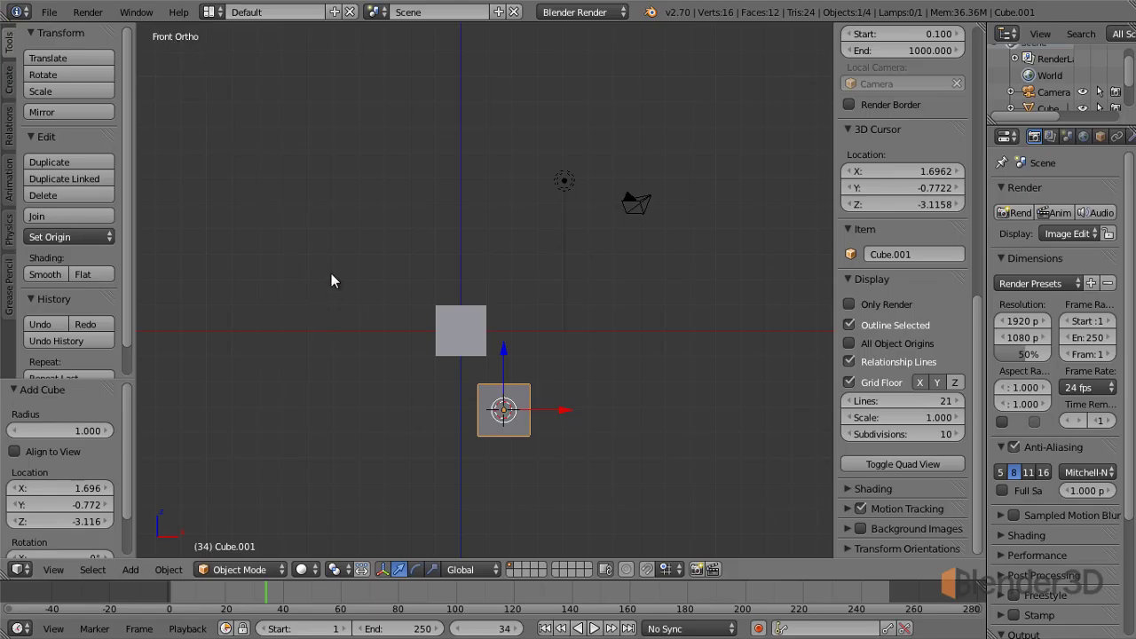
{"action": "key", "text": "KP_3"}
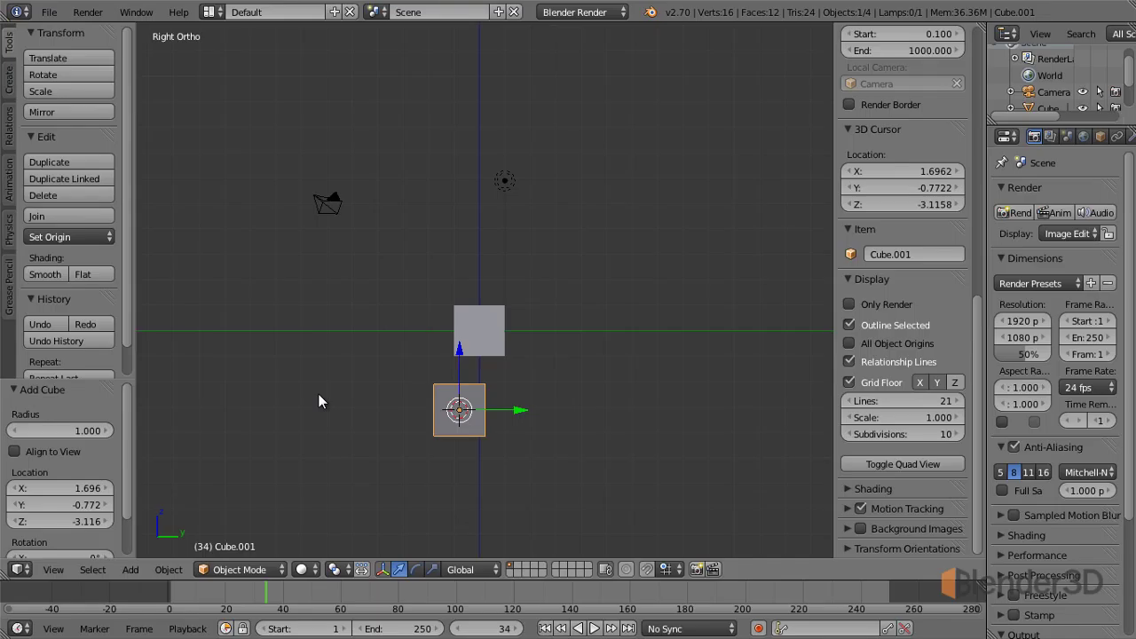
{"action": "key", "text": "ctrl+KP_3"}
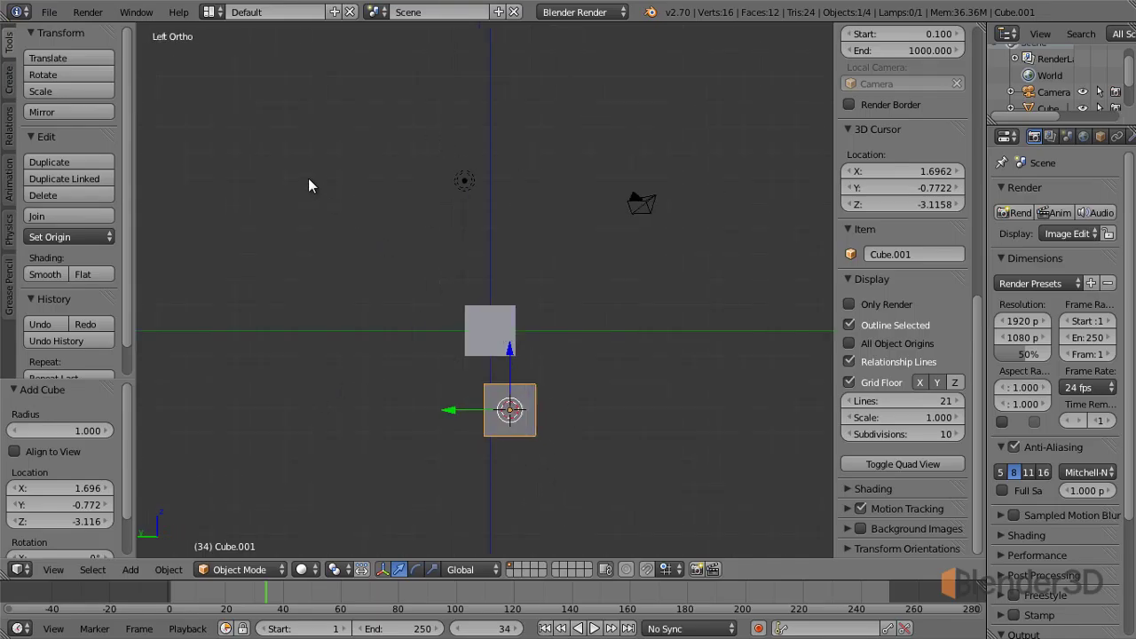
{"action": "middle_click_drag", "start_coordinate": [308, 177], "coordinate": [490, 334]}
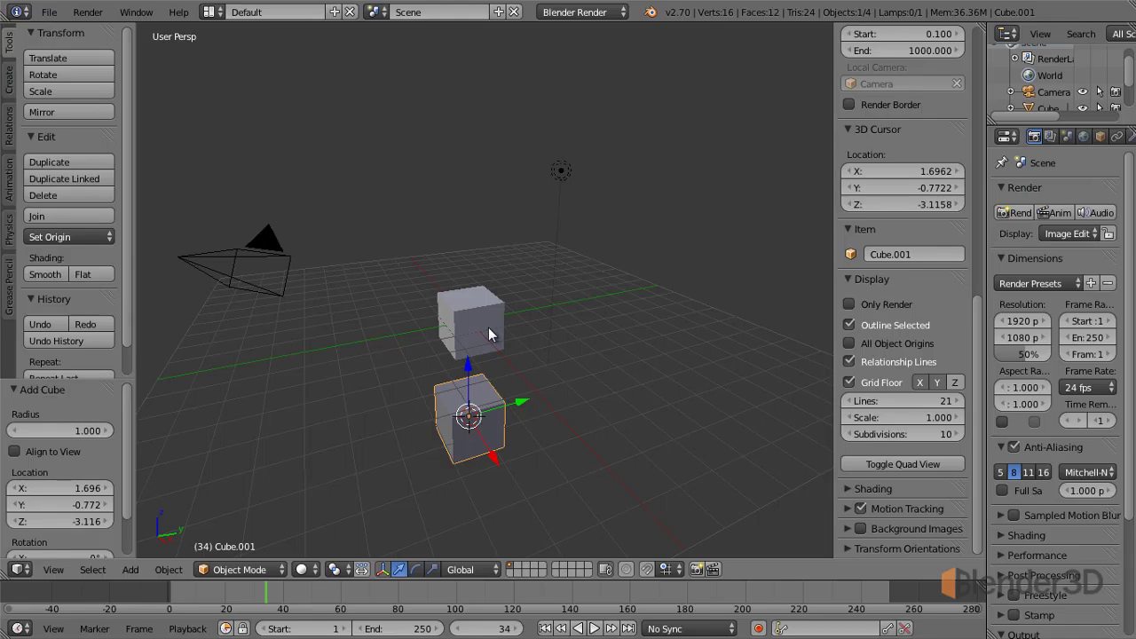
- Select and frame the lamp, then select and frame the original cube, zooming out slightly
{"action": "right_click", "coordinate": [563, 173]}
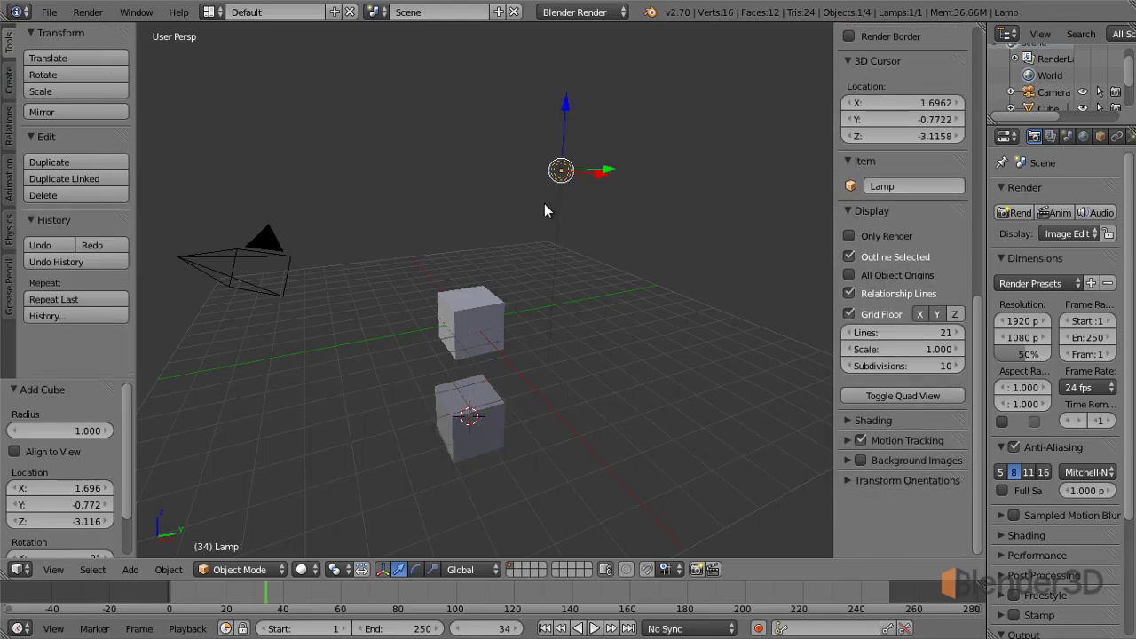
{"action": "key", "text": "KP_Decimal"}
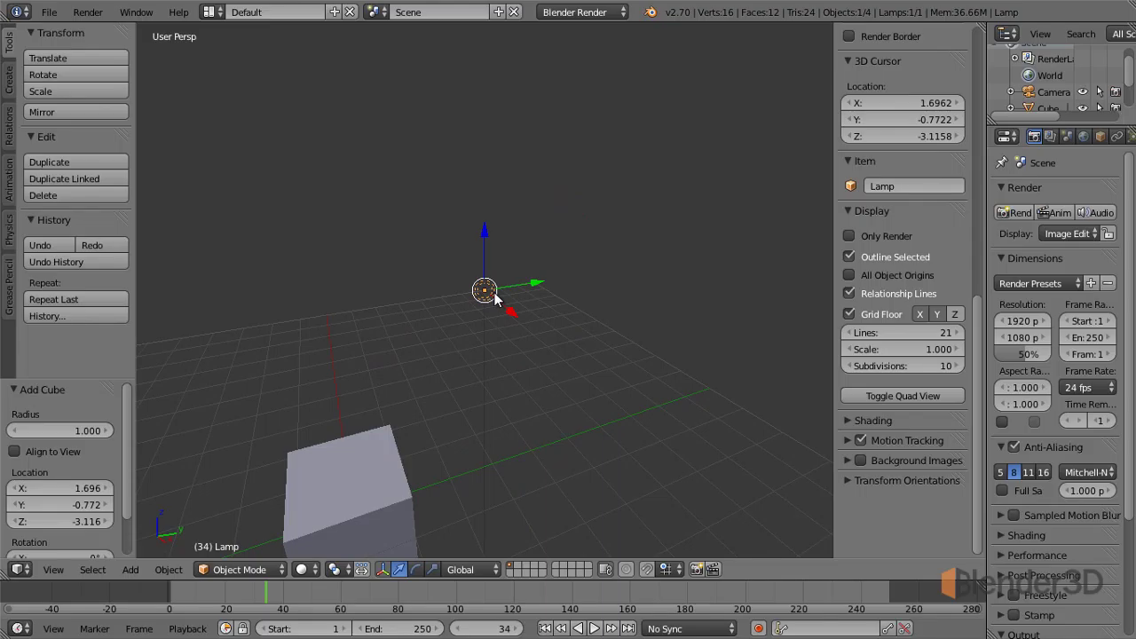
{"action": "right_click", "coordinate": [340, 484]}
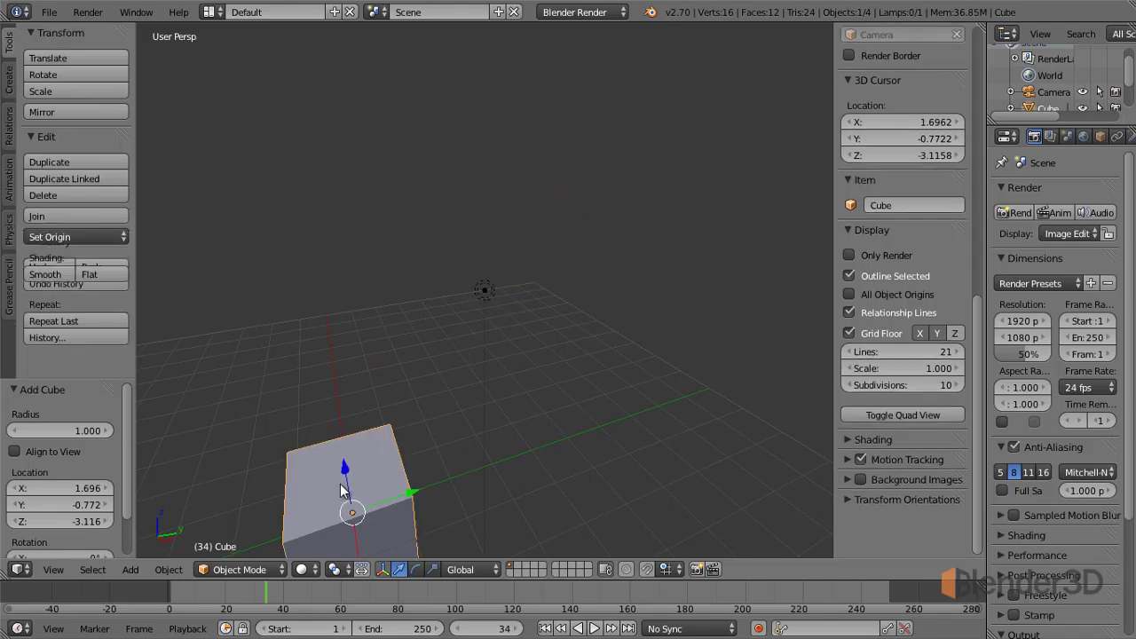
{"action": "key", "text": "KP_Decimal"}
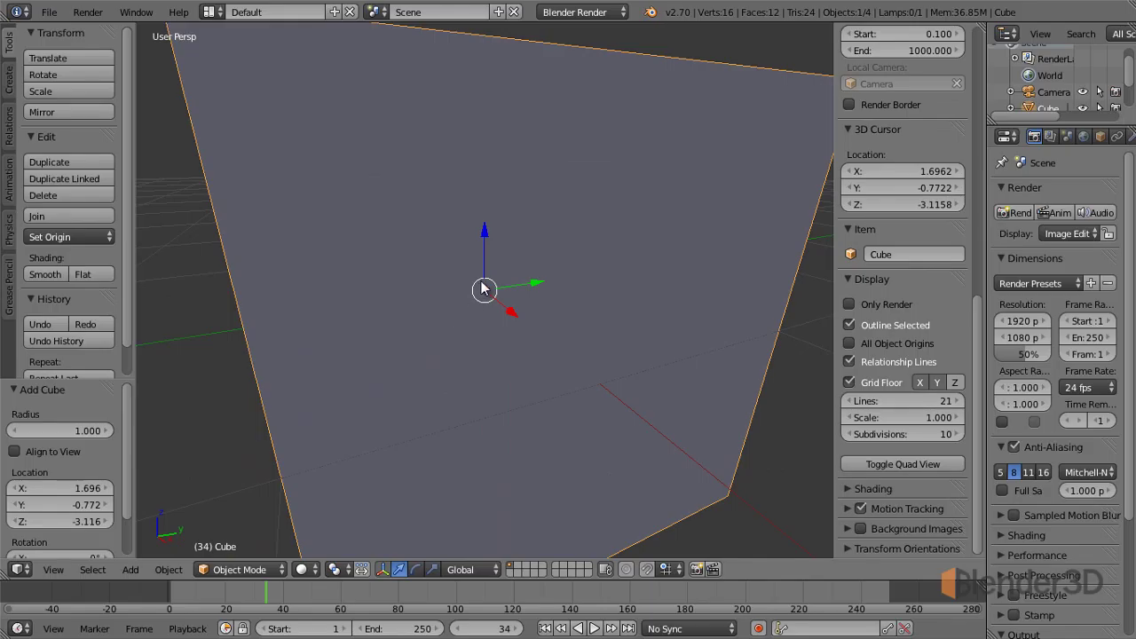
{"action": "scroll", "coordinate": [484, 288], "scroll_direction": "down", "scroll_amount": 3}
{"action": "scroll", "coordinate": [479, 293], "scroll_direction": "down", "scroll_amount": 2}
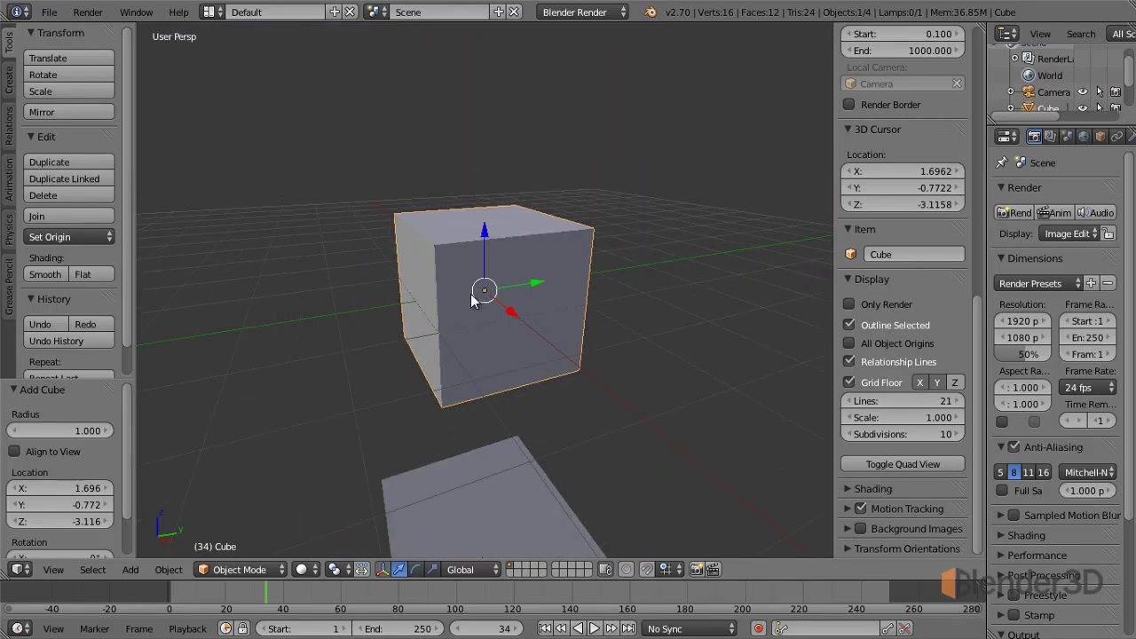
{"action": "scroll", "coordinate": [471, 300], "scroll_direction": "down", "scroll_amount": 2}
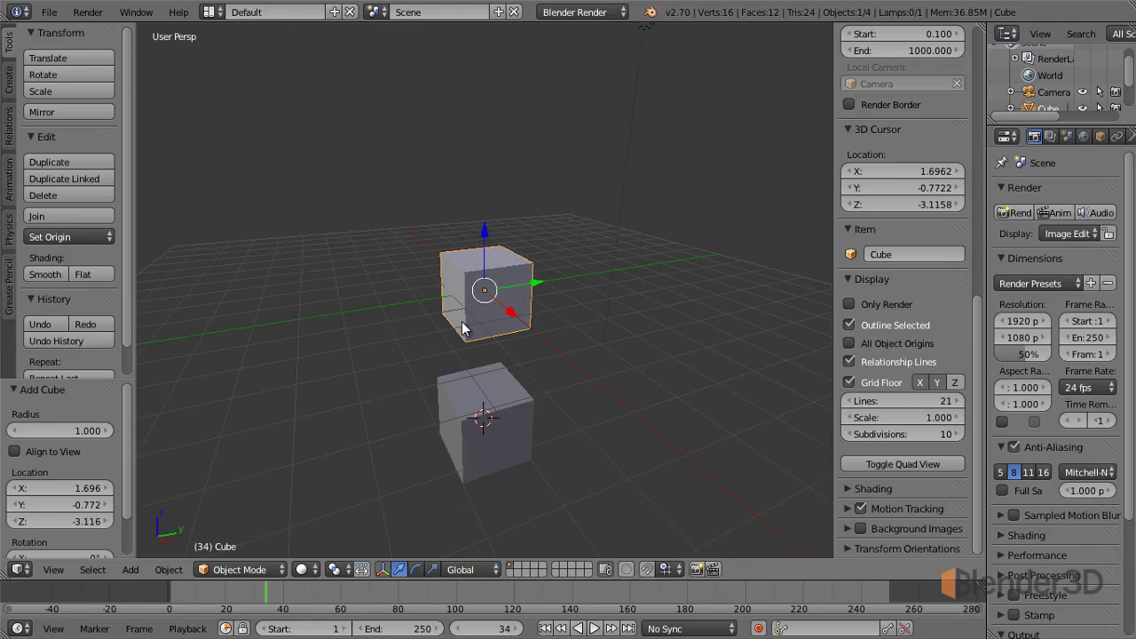
{"action": "middle_click_drag", "start_coordinate": [461, 322], "coordinate": [465, 338]}
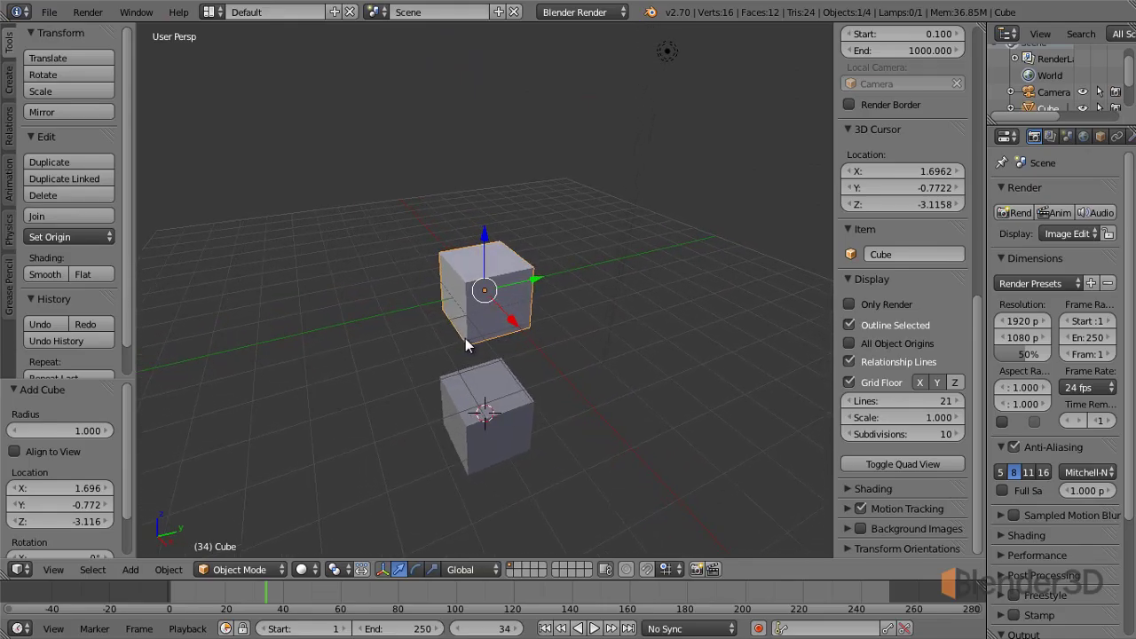
- Load Factory Settings, reopen the N sidebar, and browse the mode and View menus
{"action": "left_click", "coordinate": [49, 12]}
{"action": "left_click", "coordinate": [140, 230]}
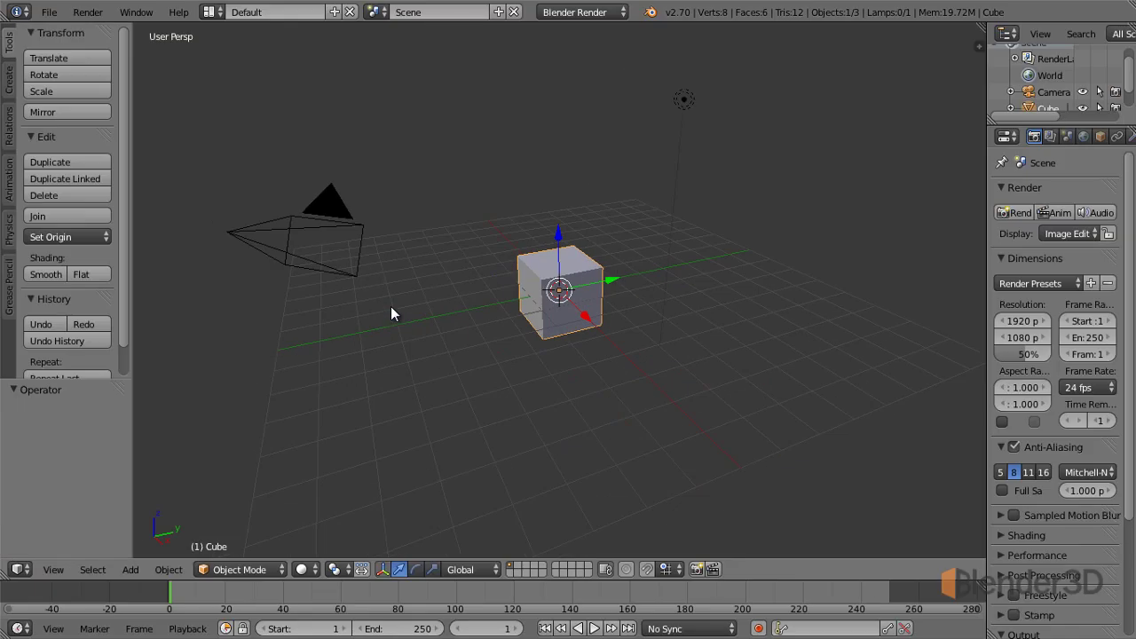
{"action": "key", "text": "n"}
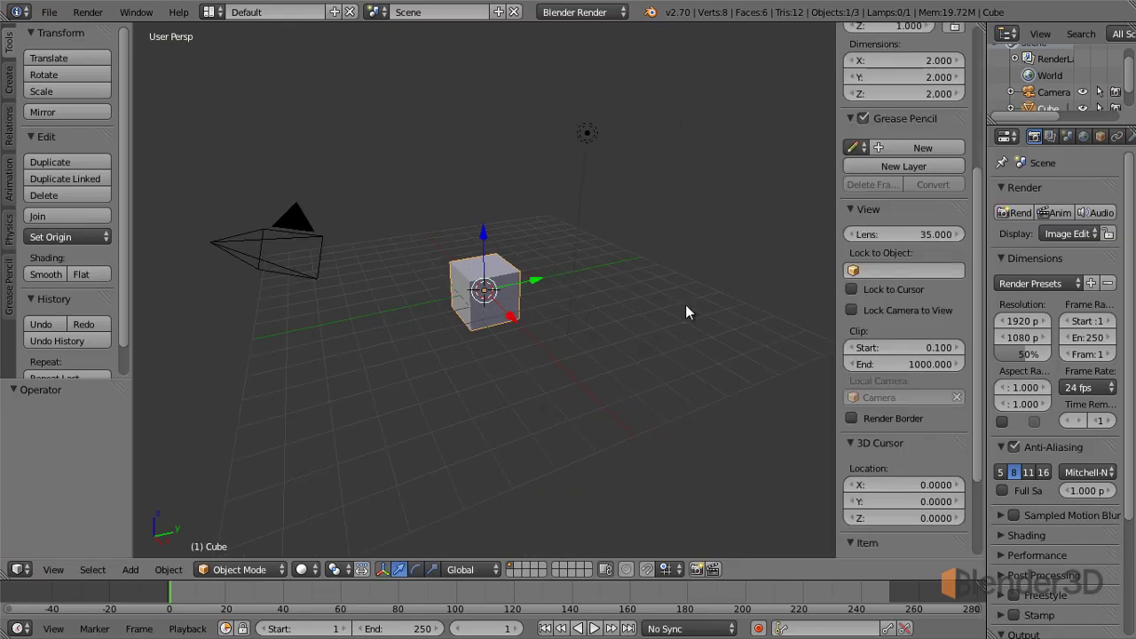
{"action": "scroll", "coordinate": [888, 231], "scroll_direction": "up", "scroll_amount": 5}
{"action": "key", "text": "n"}
{"action": "key", "text": "n"}
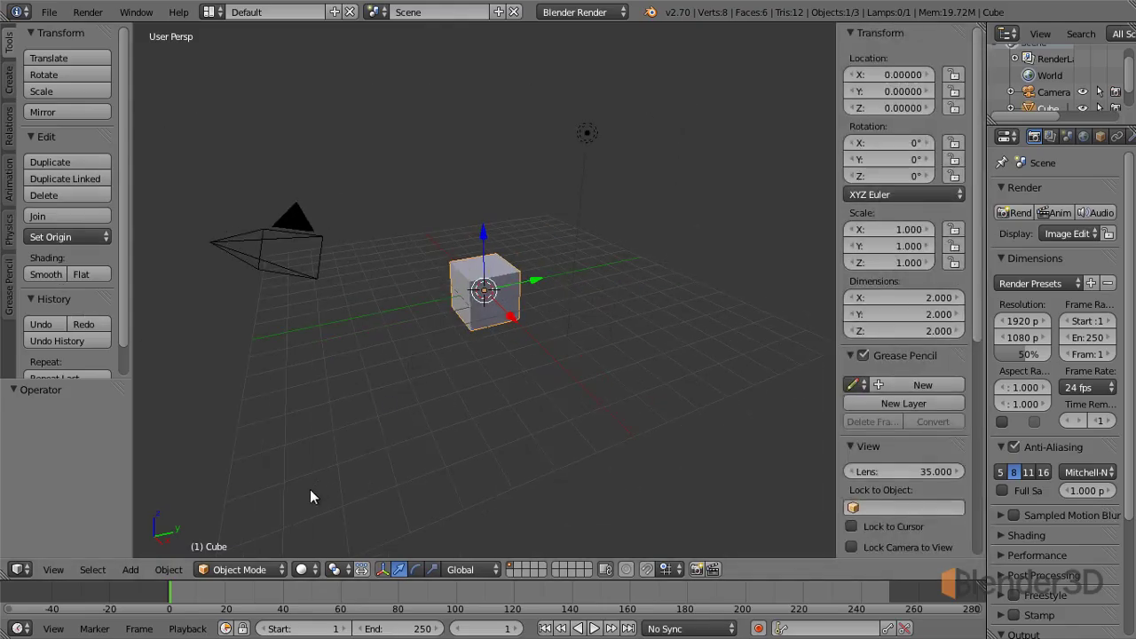
{"action": "left_click", "coordinate": [260, 568]}
{"action": "left_click", "coordinate": [53, 569]}
- Orbit and zoom the view around the default cube
{"action": "mouse_move", "coordinate": [384, 394]}
{"action": "middle_mouse_down"}
{"action": "mouse_move", "coordinate": [651, 387]}
{"action": "mouse_move", "coordinate": [597, 400]}
{"action": "mouse_move", "coordinate": [393, 400]}
{"action": "middle_mouse_up"}
{"action": "mouse_move", "coordinate": [603, 323]}
{"action": "middle_mouse_down"}
{"action": "mouse_move", "coordinate": [563, 373]}
{"action": "mouse_move", "coordinate": [610, 414]}
{"action": "mouse_move", "coordinate": [592, 321]}
{"action": "middle_mouse_up"}
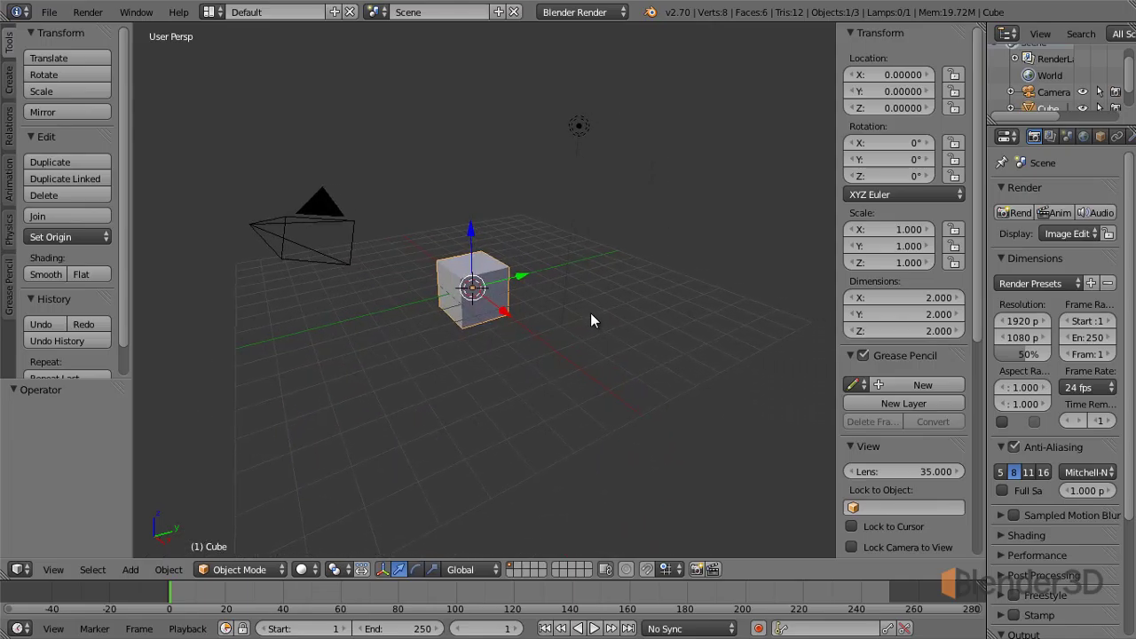
{"action": "scroll", "coordinate": [564, 338], "scroll_direction": "up", "scroll_amount": 2}
{"action": "scroll", "coordinate": [564, 337], "scroll_direction": "up", "scroll_amount": 3}
{"action": "scroll", "coordinate": [564, 337], "scroll_direction": "down", "scroll_amount": 5}
{"action": "scroll", "coordinate": [564, 337], "scroll_direction": "down", "scroll_amount": 1}
{"action": "scroll", "coordinate": [565, 337], "scroll_direction": "up", "scroll_amount": 2}
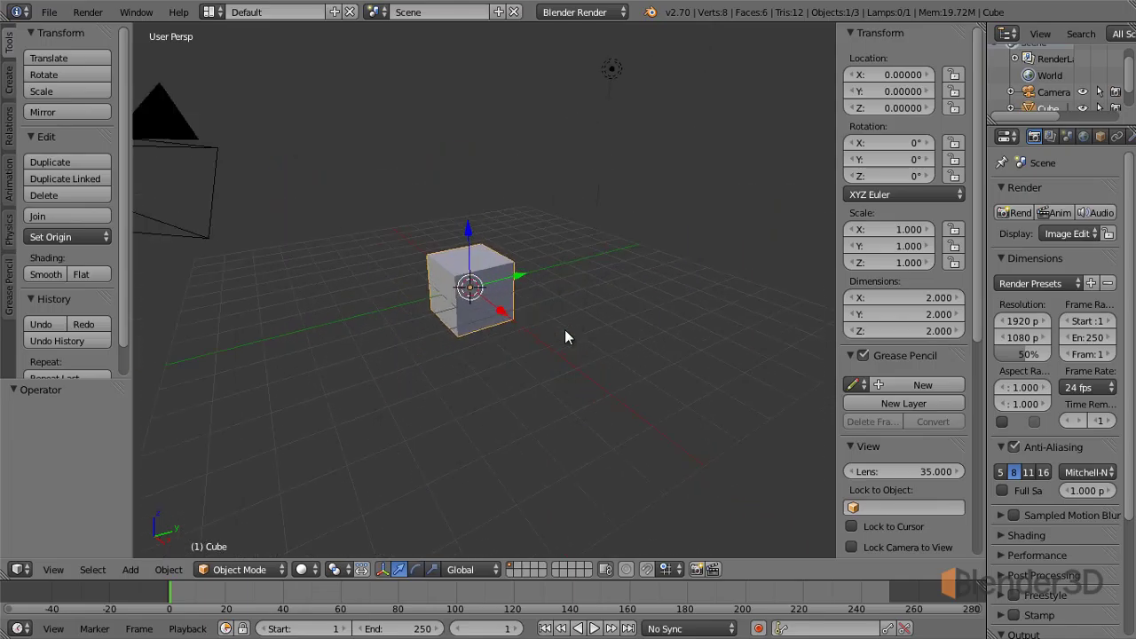
{"action": "scroll", "coordinate": [565, 338], "scroll_direction": "down", "scroll_amount": 1}
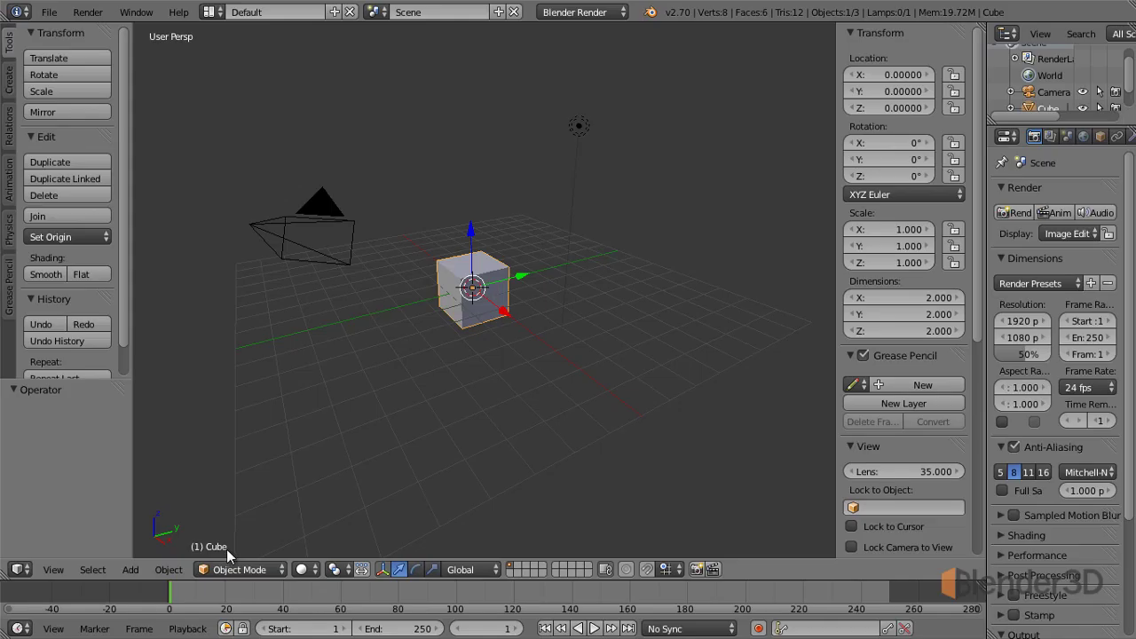
- Place the 3D cursor on an empty grid spot to the cube's lower left
{"action": "left_click", "coordinate": [417, 394]}
{"action": "left_click", "coordinate": [532, 386]}
{"action": "left_click", "coordinate": [608, 307]}
{"action": "left_click", "coordinate": [380, 369]}
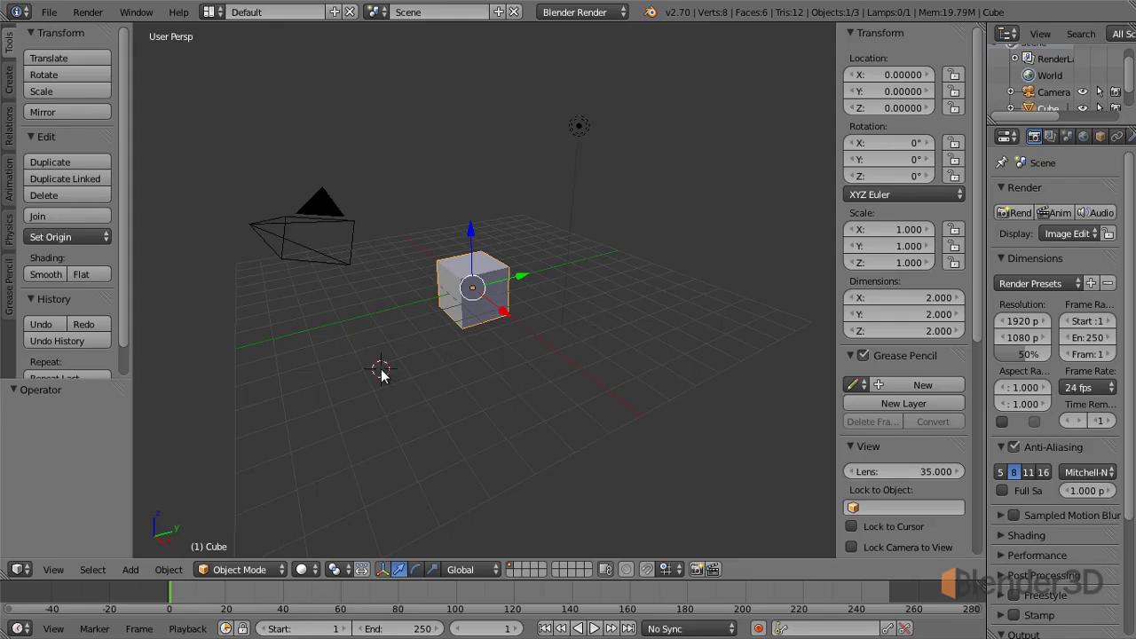